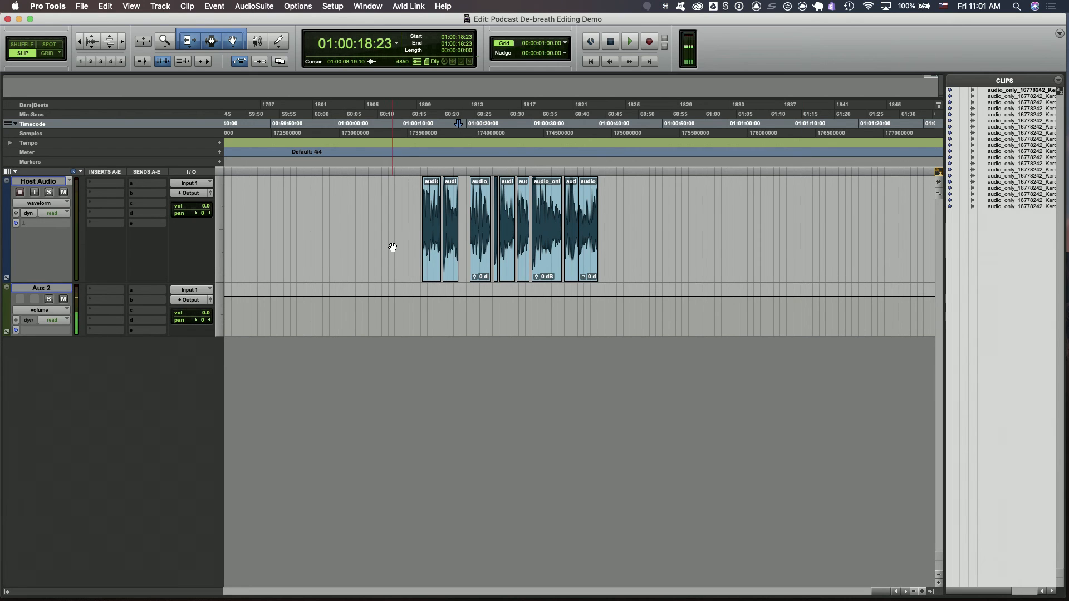
Place the insertion point in the Host Audio track and save the session
{"action": "left_click", "coordinate": [404, 192]}
{"action": "key", "text": "super+s"}
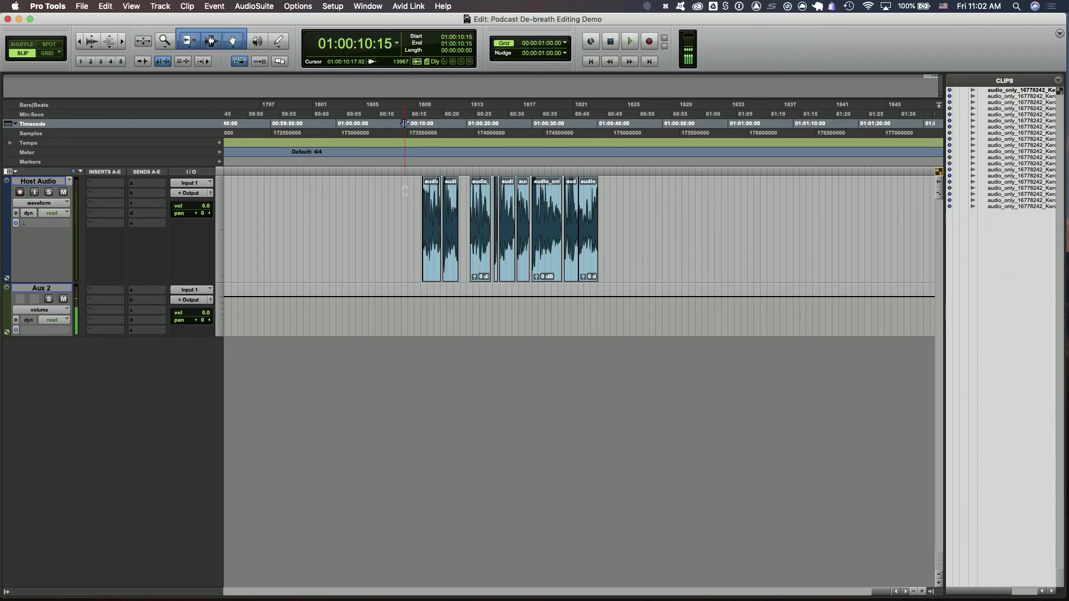
{"action": "key", "text": "super+s"}
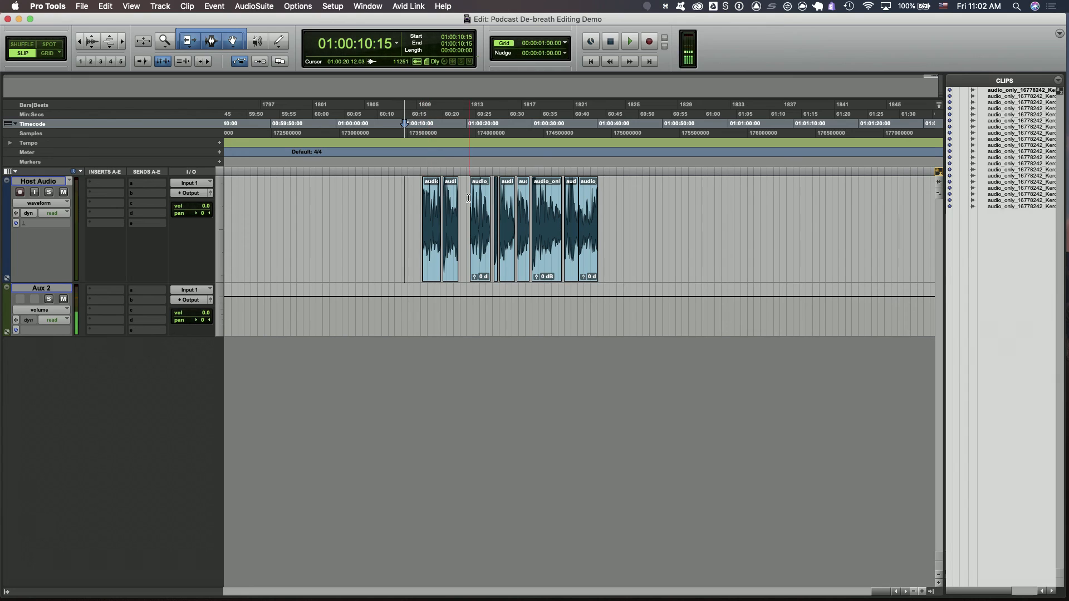
{"action": "left_click", "coordinate": [477, 217]}
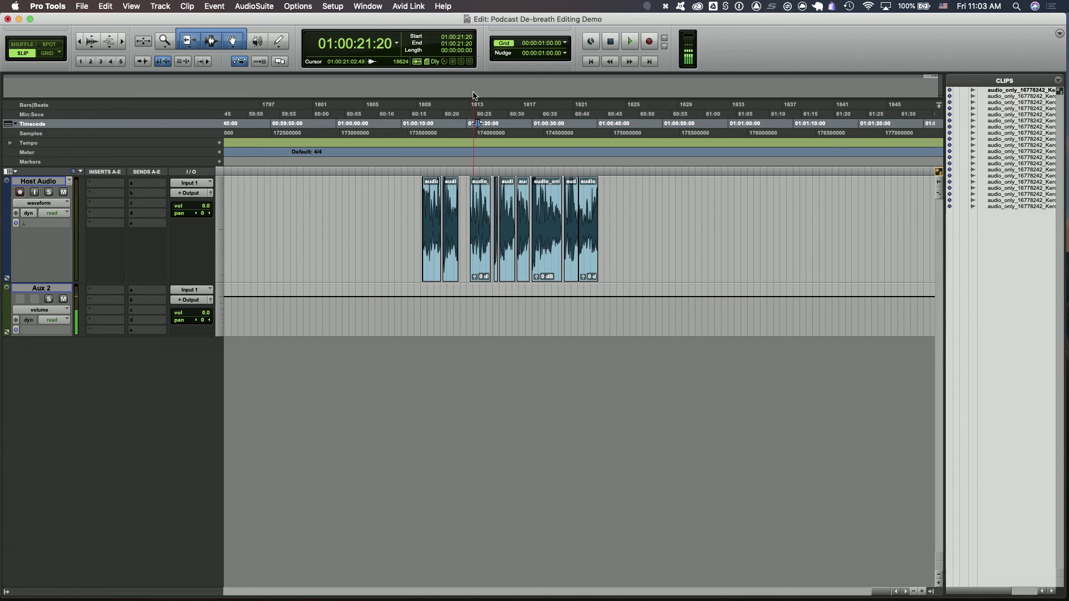
{"action": "key", "text": "super+s"}
Zoom in on the Host Audio clips to inspect the breath gaps between them
{"action": "left_click", "coordinate": [916, 593]}
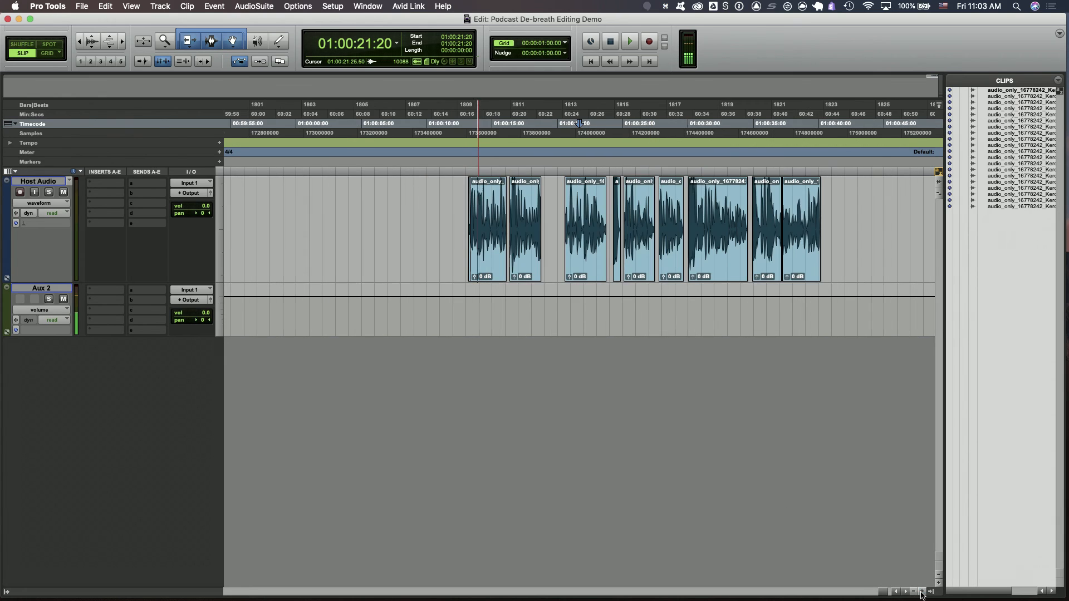
{"action": "left_click", "coordinate": [916, 592]}
{"action": "left_click", "coordinate": [914, 592]}
{"action": "left_click", "coordinate": [914, 592]}
{"action": "left_click", "coordinate": [703, 189]}
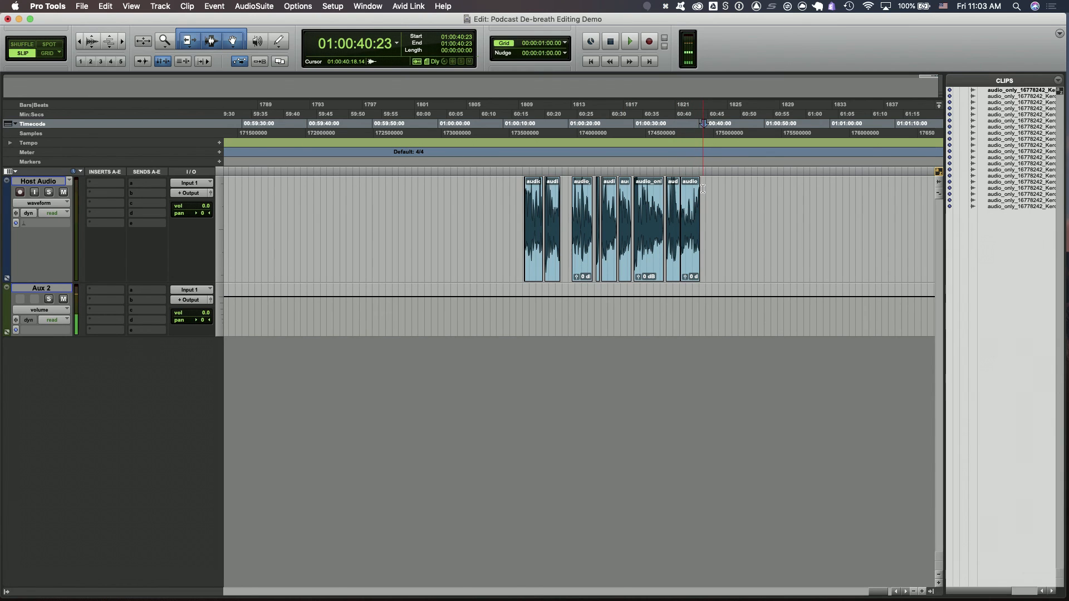
{"action": "key", "text": "r"}
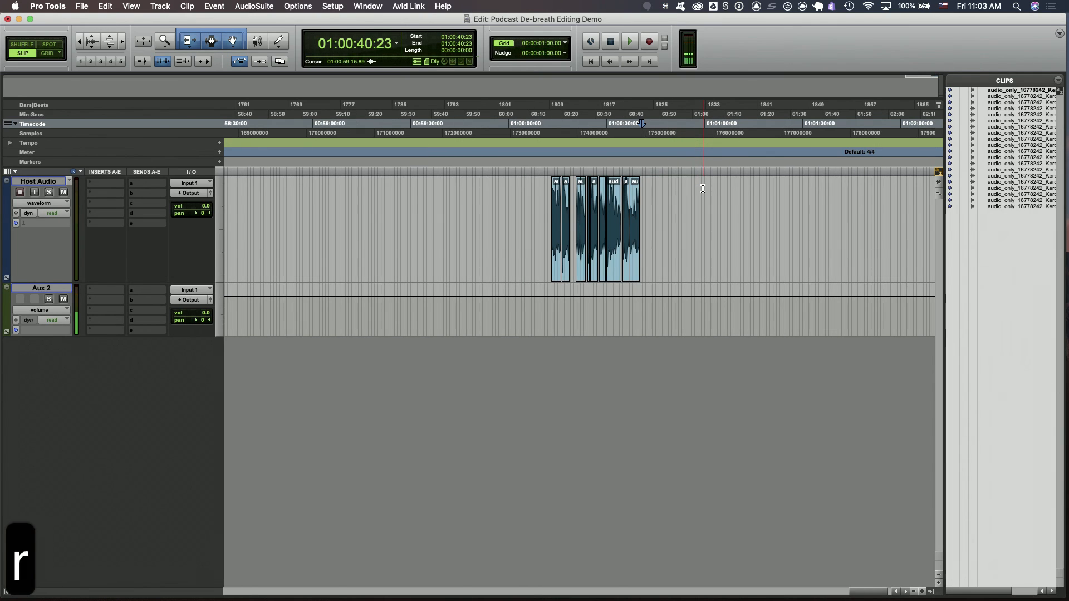
{"action": "key", "text": "t"}
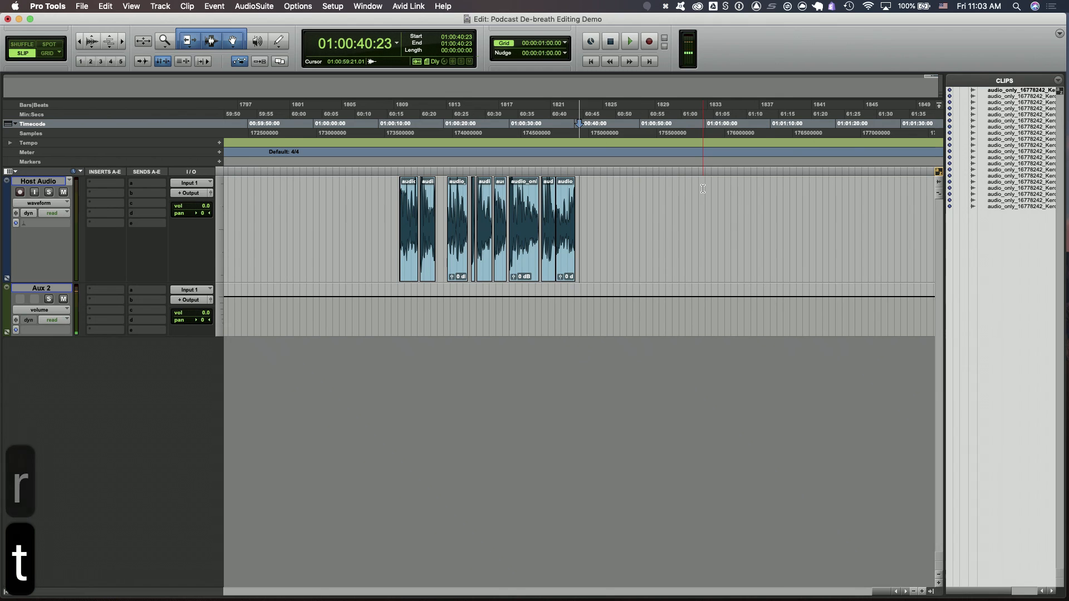
{"action": "left_click", "coordinate": [472, 203]}
{"action": "key", "text": "t"}
{"action": "key", "text": "t"}
{"action": "key", "text": "t"}
{"action": "key", "text": "t"}
{"action": "key", "text": "t"}
{"action": "key", "text": "t"}
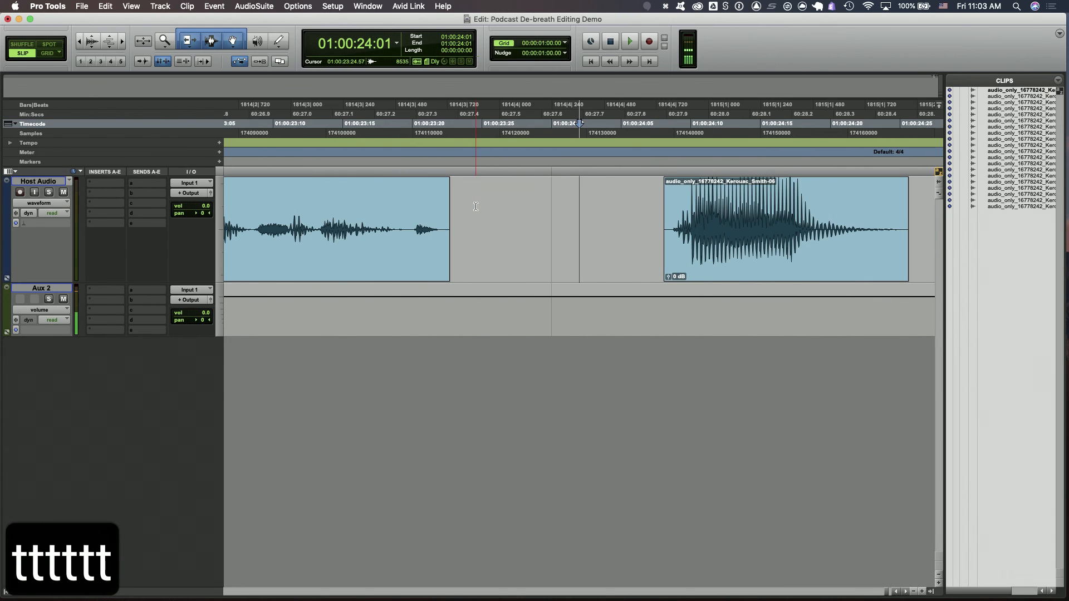
{"action": "key", "text": "r"}
{"action": "key", "text": "r"}
{"action": "key", "text": "r"}
{"action": "key", "text": "r"}
{"action": "key", "text": "r"}
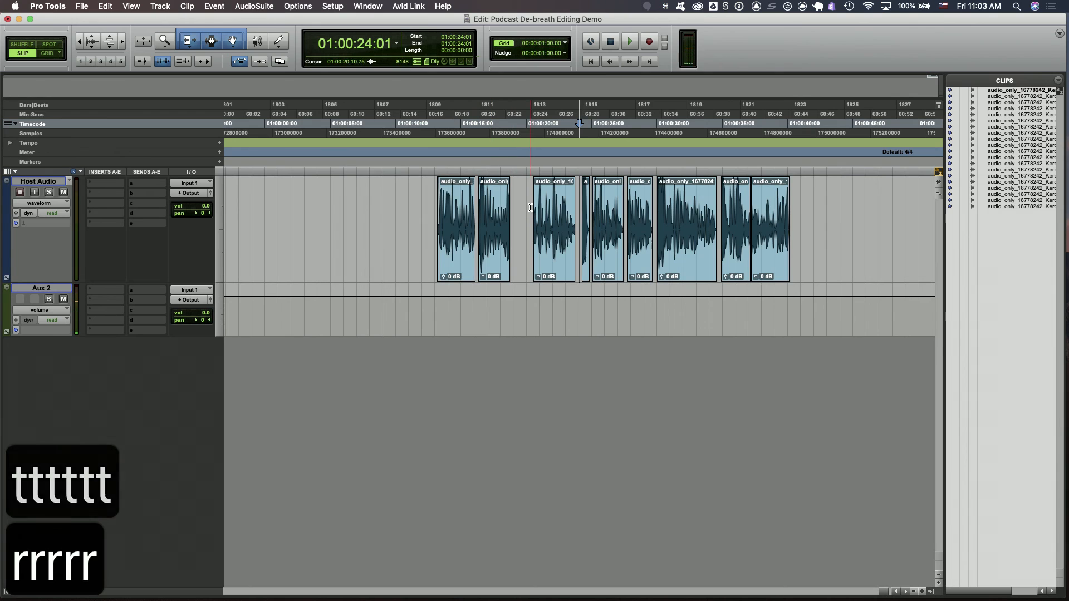
{"action": "left_click", "coordinate": [530, 207]}
{"action": "key", "text": "t"}
{"action": "key", "text": "t"}
{"action": "key", "text": "t"}
{"action": "key", "text": "t"}
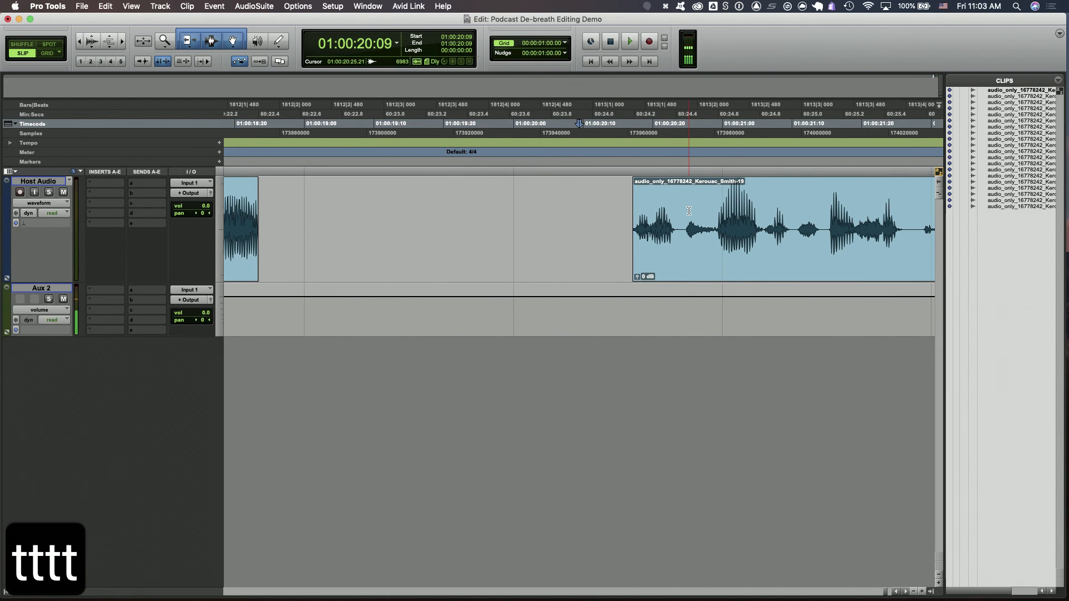
Zoom repeatedly in and out around the insertion point to examine the spacing of the clips
{"action": "left_click_drag", "start_coordinate": [689, 211], "coordinate": [635, 211]}
{"action": "key", "text": "r"}
{"action": "key", "text": "r"}
{"action": "key", "text": "r"}
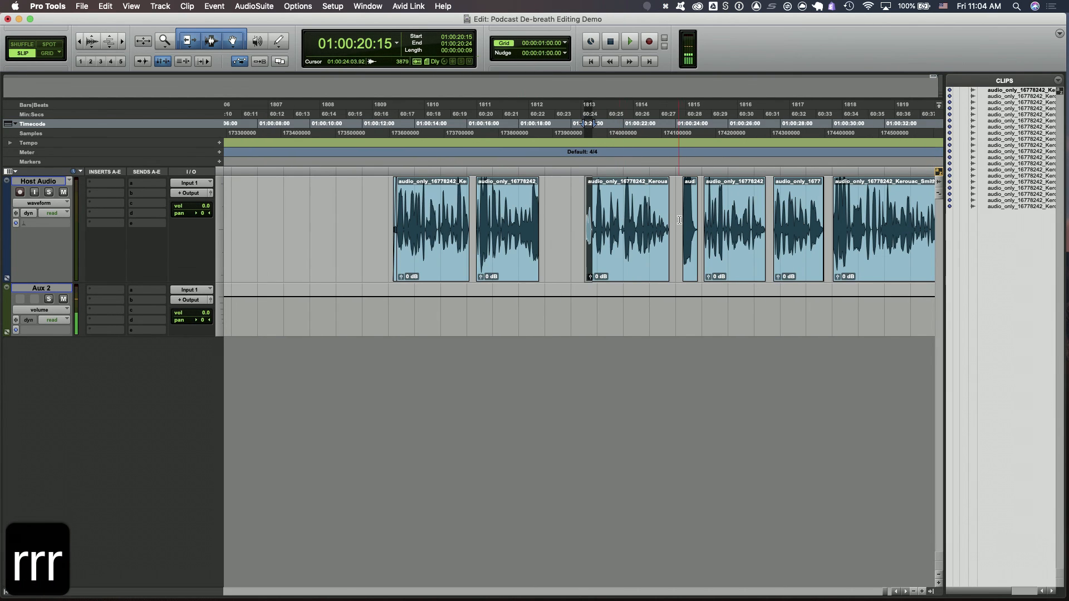
{"action": "left_click", "coordinate": [674, 198]}
{"action": "key", "text": "t"}
{"action": "key", "text": "t"}
{"action": "key", "text": "r"}
{"action": "key", "text": "r"}
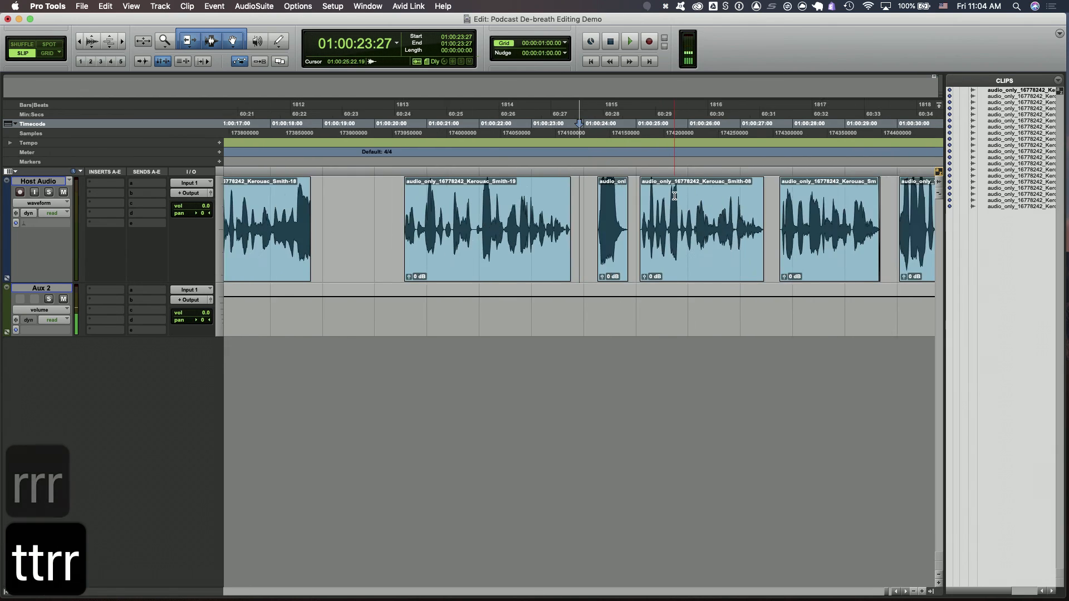
{"action": "key", "text": "r"}
{"action": "key", "text": "t"}
{"action": "key", "text": "t"}
{"action": "key", "text": "r"}
{"action": "key", "text": "r"}
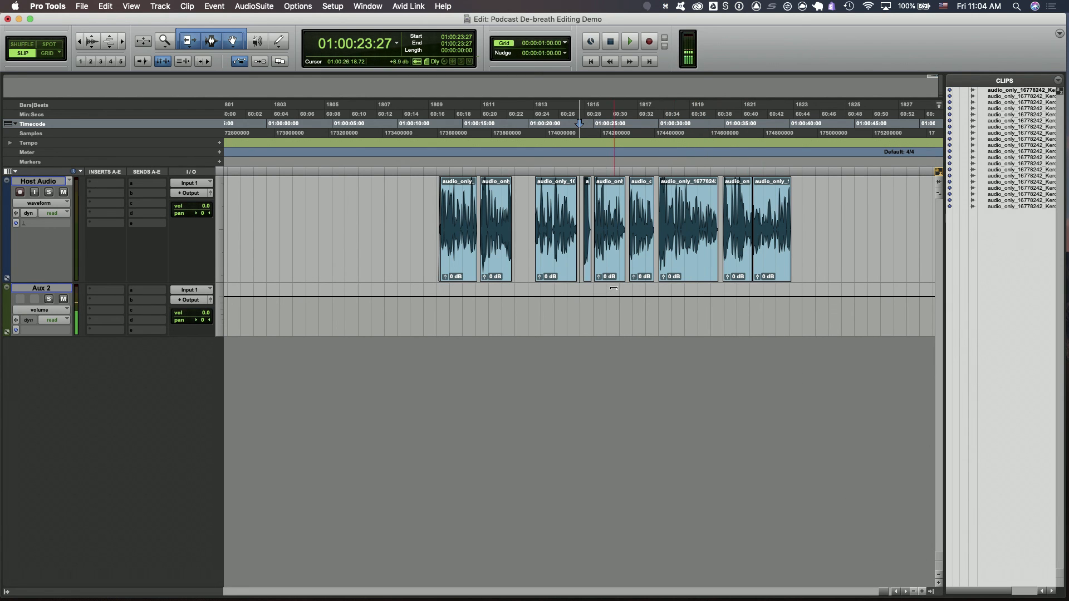
{"action": "key", "text": "r"}
{"action": "key", "text": "r"}
{"action": "key", "text": "r"}
{"action": "key", "text": "t"}
{"action": "key", "text": "t"}
{"action": "key", "text": "t"}
{"action": "key", "text": "t"}
{"action": "key", "text": "t"}
{"action": "key", "text": "t"}
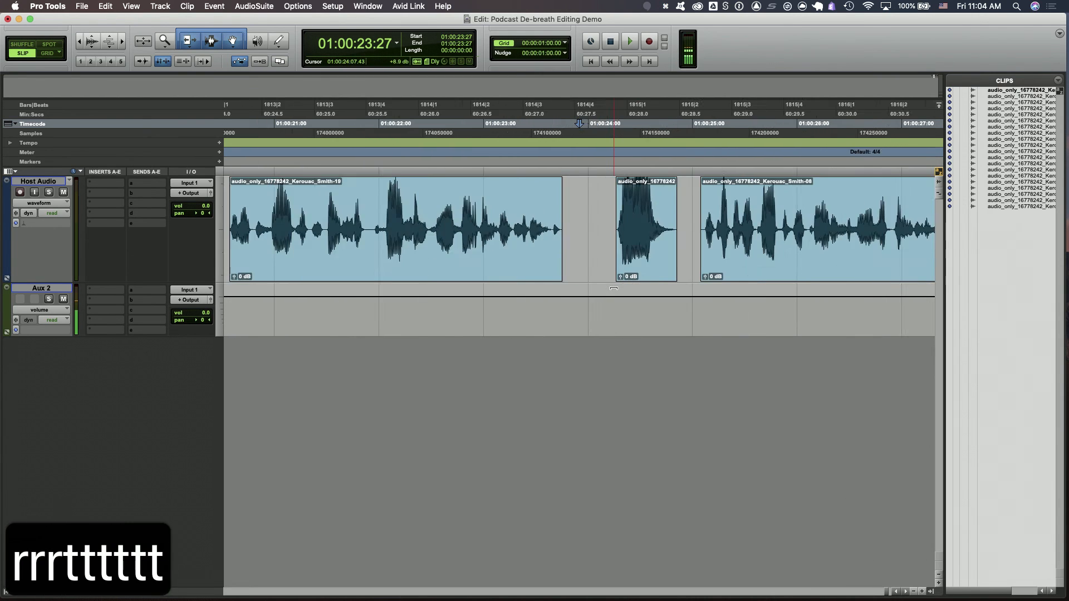
{"action": "key", "text": "r"}
{"action": "key", "text": "r"}
{"action": "key", "text": "r"}
{"action": "key", "text": "r"}
{"action": "key", "text": "t"}
{"action": "key", "text": "t"}
{"action": "key", "text": "t"}
{"action": "key", "text": "t"}
{"action": "key", "text": "t"}
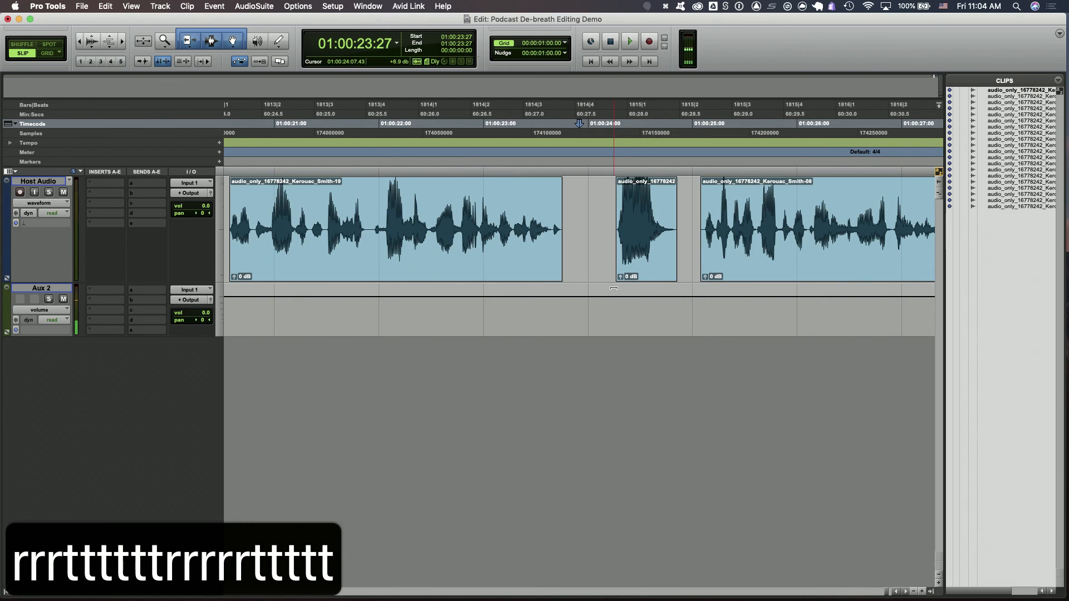
{"action": "key", "text": "r"}
{"action": "key", "text": "r"}
{"action": "key", "text": "r"}
{"action": "key", "text": "r"}
{"action": "key", "text": "t"}
{"action": "key", "text": "t"}
{"action": "key", "text": "t"}
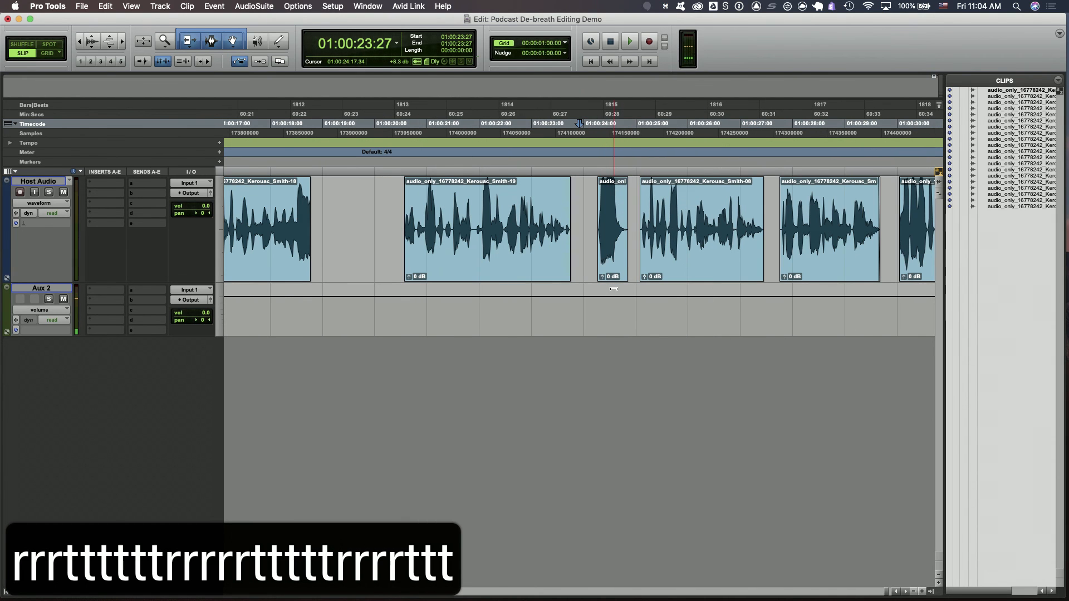
{"action": "key", "text": "r"}
{"action": "key", "text": "r"}
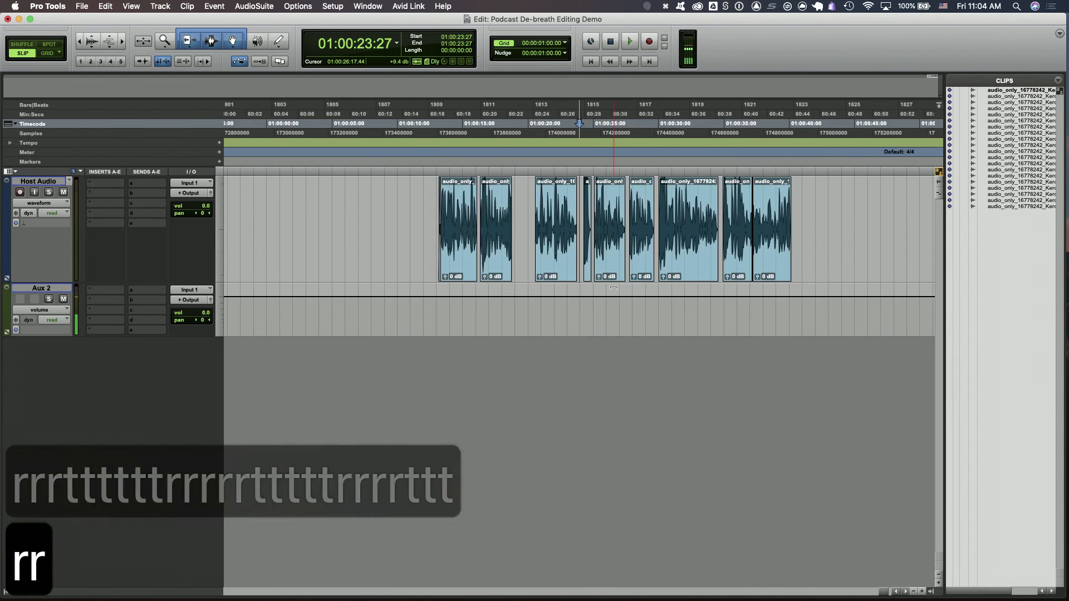
{"action": "key", "text": "r"}
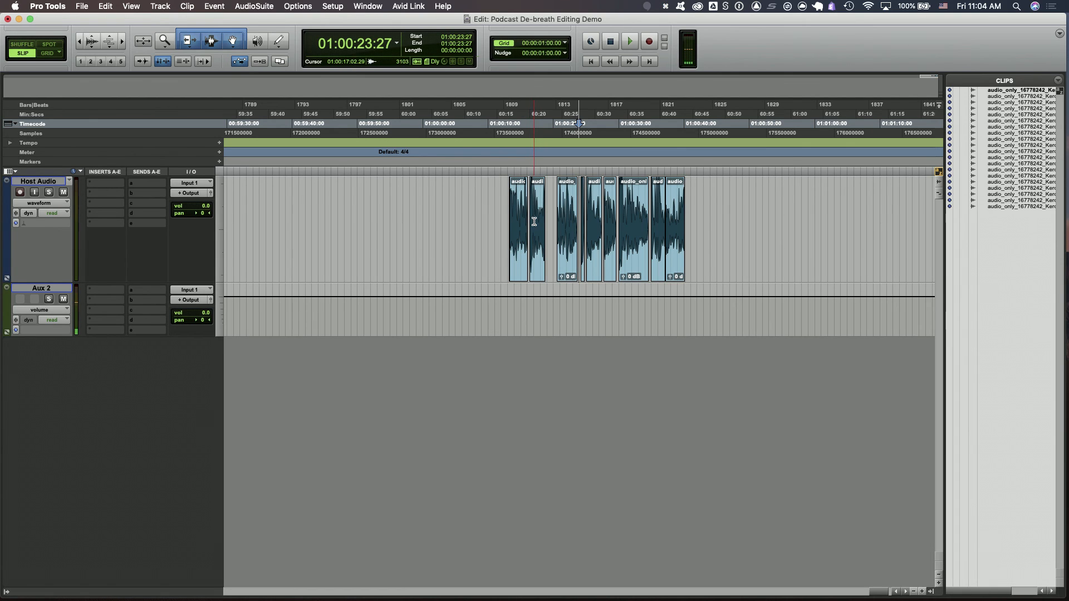
{"action": "key", "text": "r"}
{"action": "key", "text": "r"}
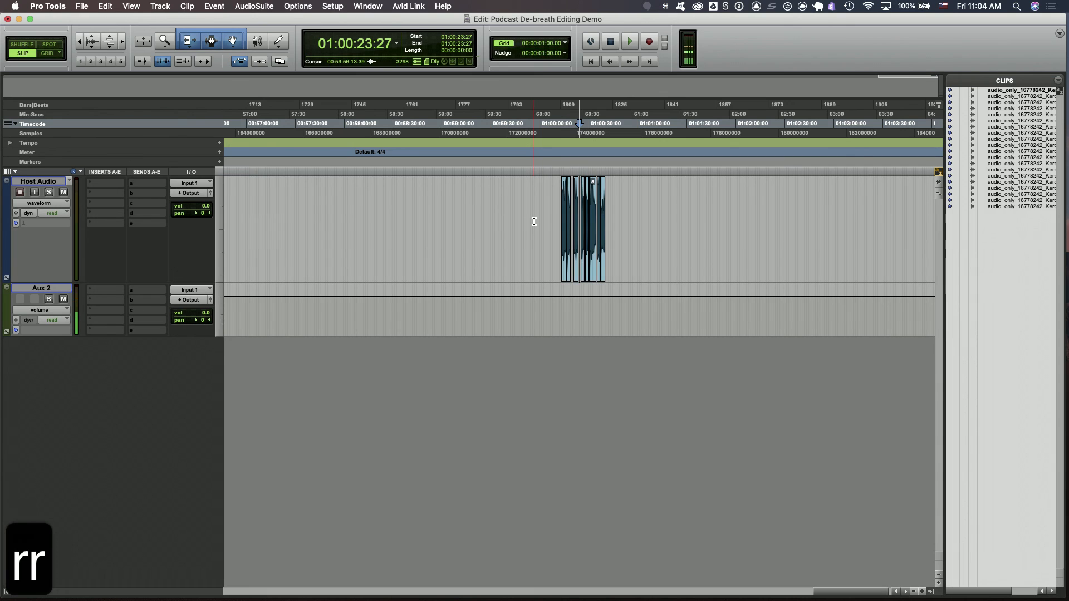
{"action": "key", "text": "t"}
{"action": "key", "text": "t"}
{"action": "key", "text": "t"}
{"action": "key", "text": "t"}
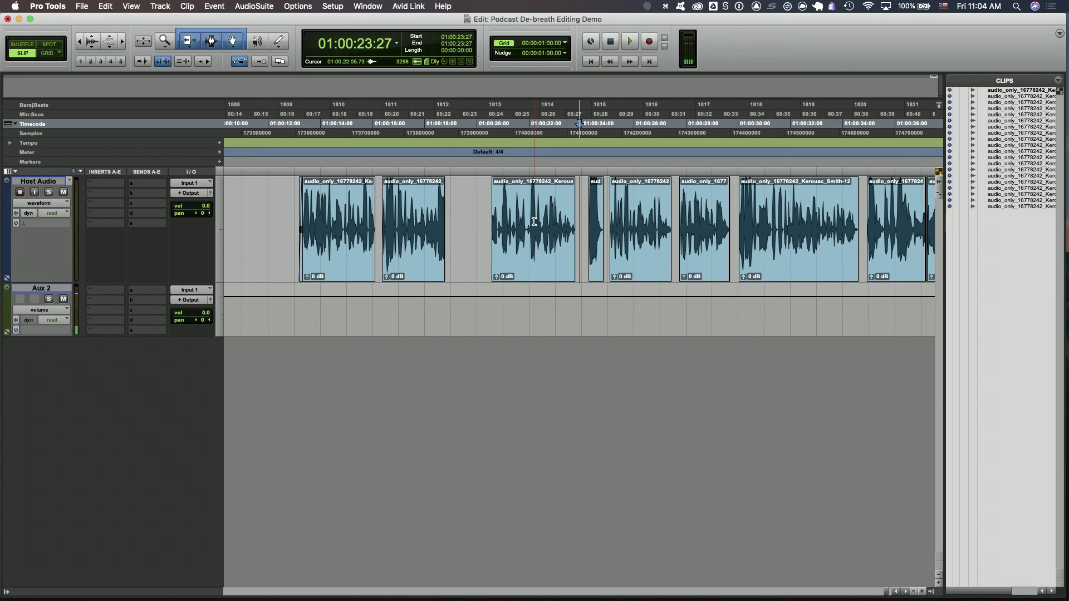
Undo the last clear to restore the removed section inside the second clip
{"action": "left_click", "coordinate": [483, 195]}
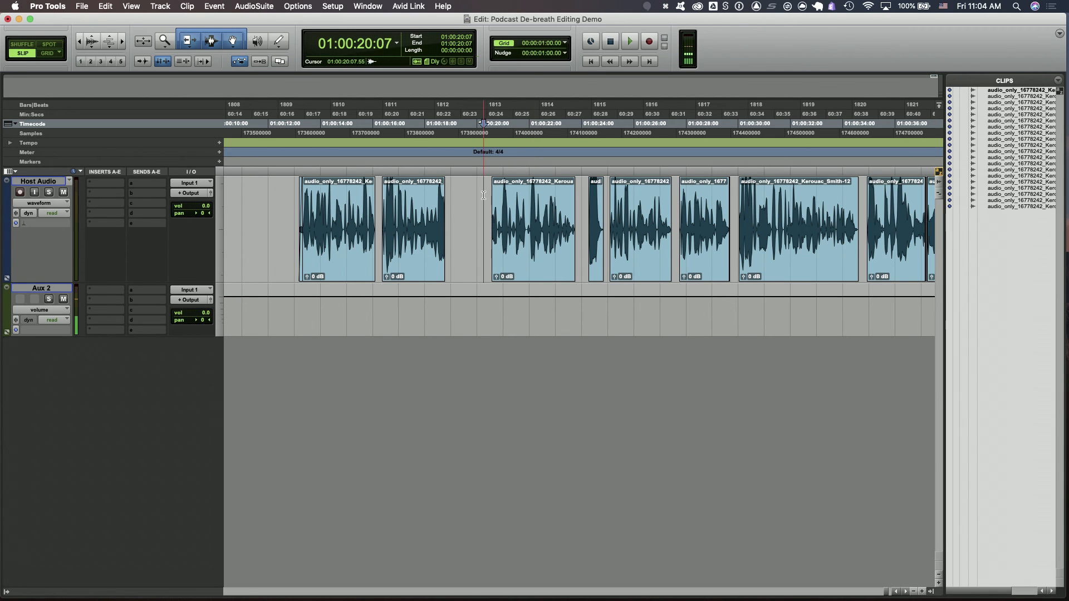
{"action": "key", "text": "r"}
{"action": "key", "text": "r"}
{"action": "key", "text": "t"}
{"action": "key", "text": "t"}
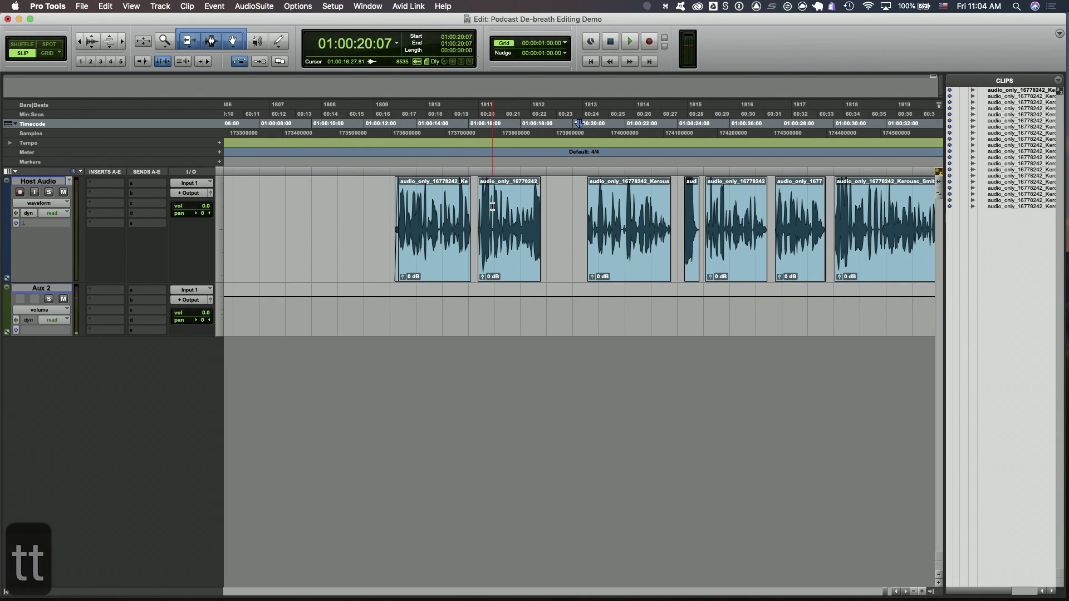
{"action": "key", "text": "cmd+z"}
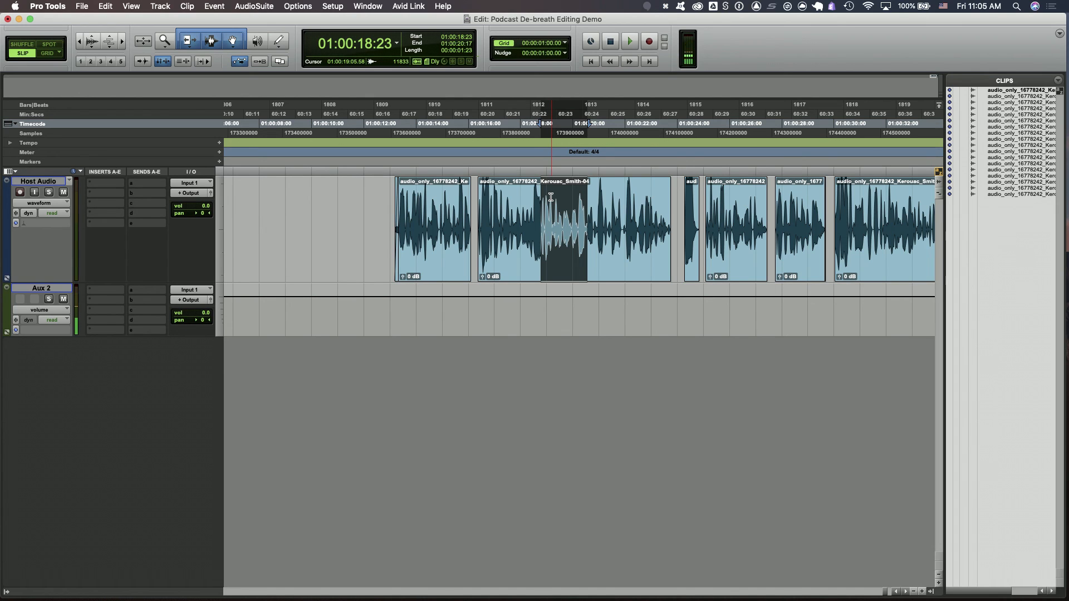
{"action": "left_click", "coordinate": [512, 197]}
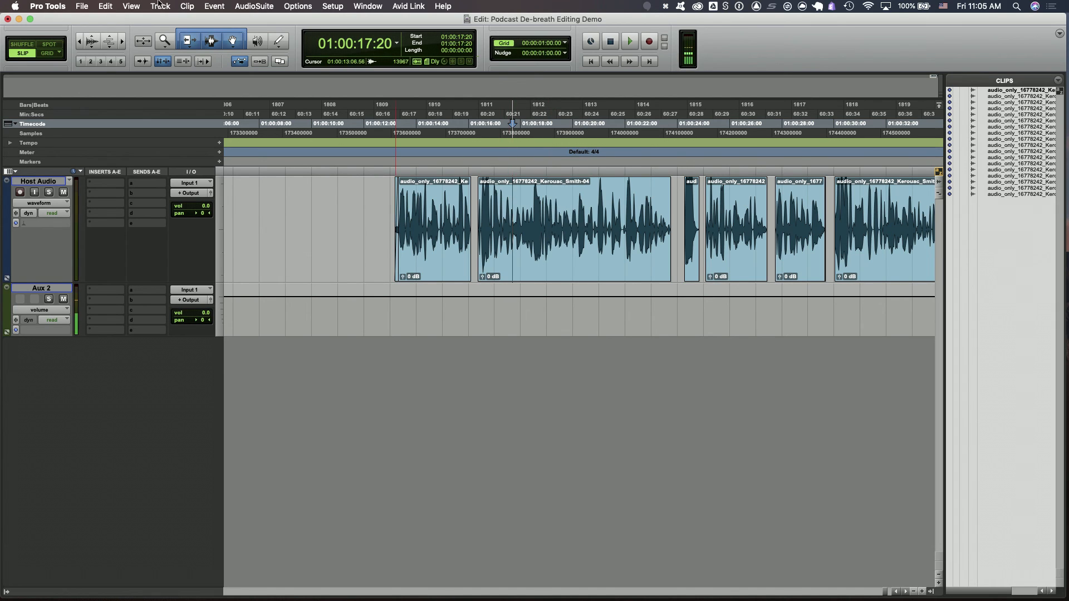
{"action": "left_click", "coordinate": [106, 6]}
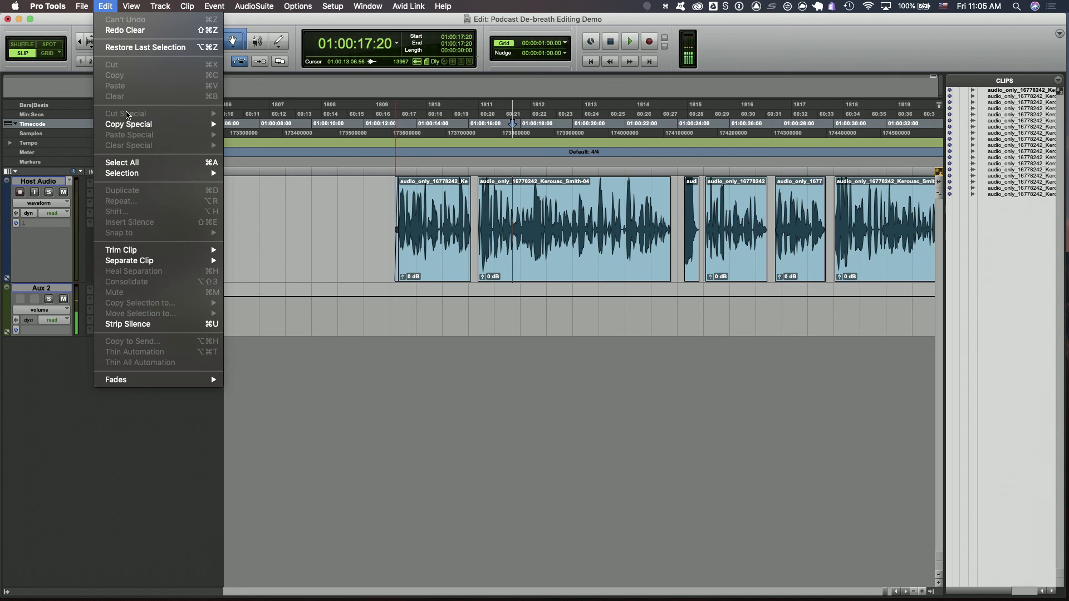
{"action": "mouse_move", "coordinate": [120, 4]}
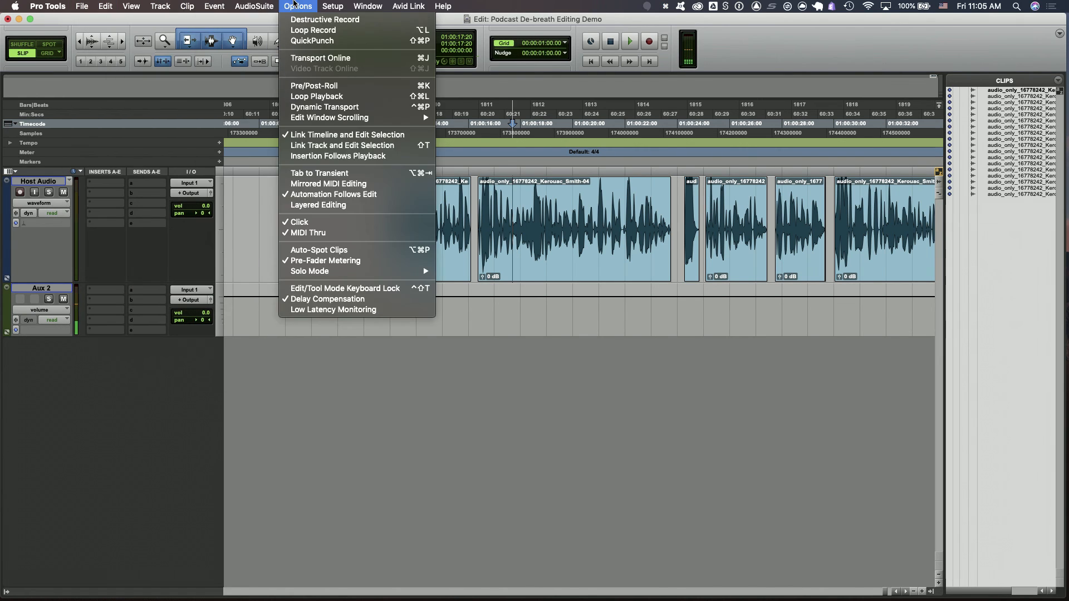
{"action": "mouse_move", "coordinate": [338, 5]}
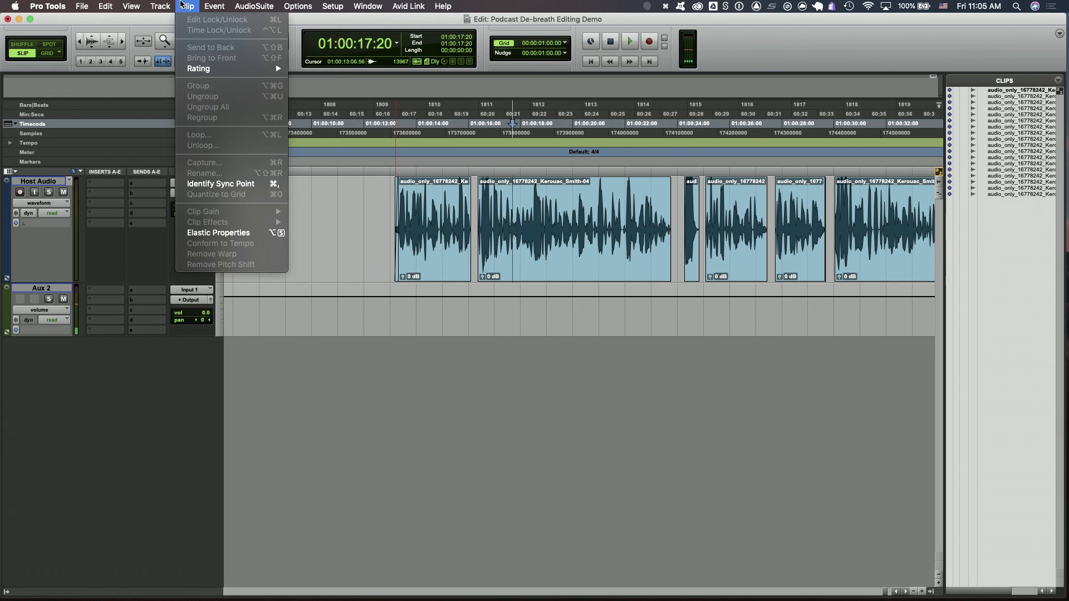
{"action": "mouse_move", "coordinate": [212, 4]}
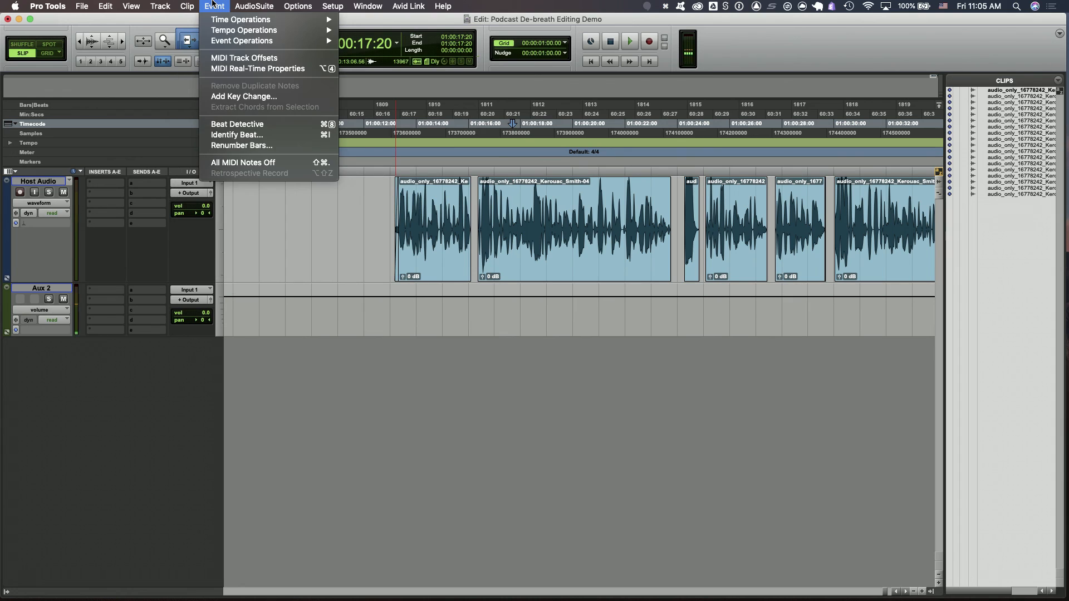
{"action": "left_click", "coordinate": [141, 5]}
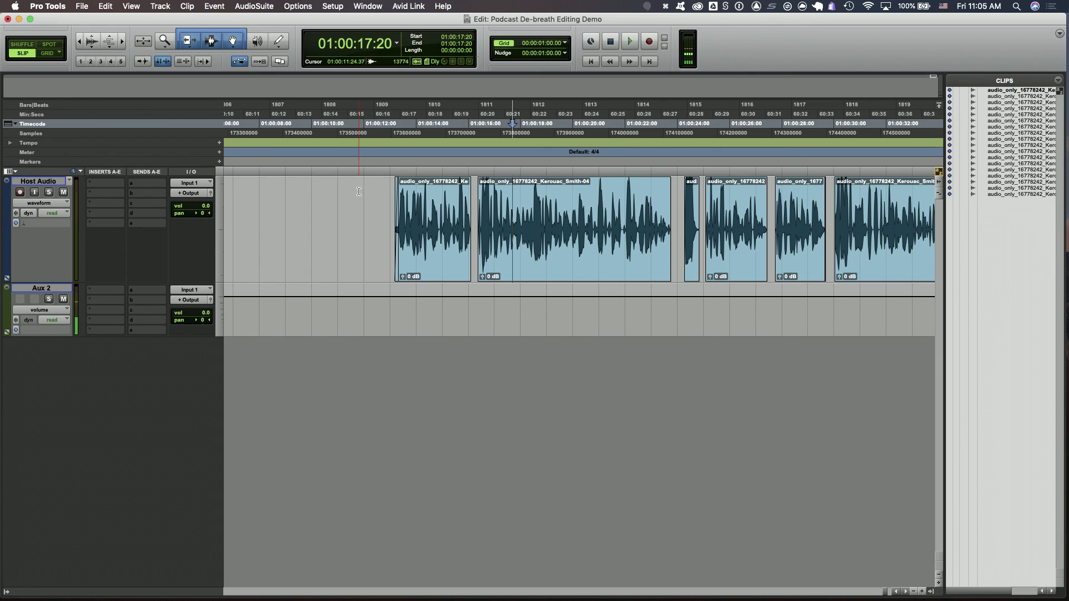
Select the second clip and play it back
{"action": "left_click", "coordinate": [382, 192]}
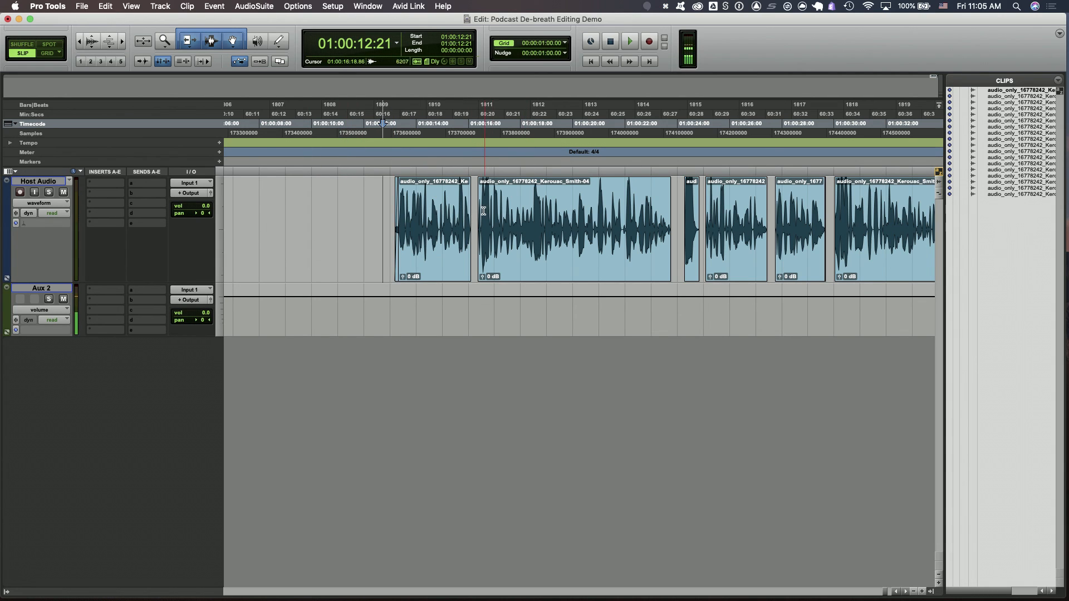
{"action": "mouse_move", "coordinate": [483, 211]}
{"action": "left_mouse_down"}
{"action": "mouse_move", "coordinate": [527, 199]}
{"action": "mouse_move", "coordinate": [481, 192]}
{"action": "left_mouse_up"}
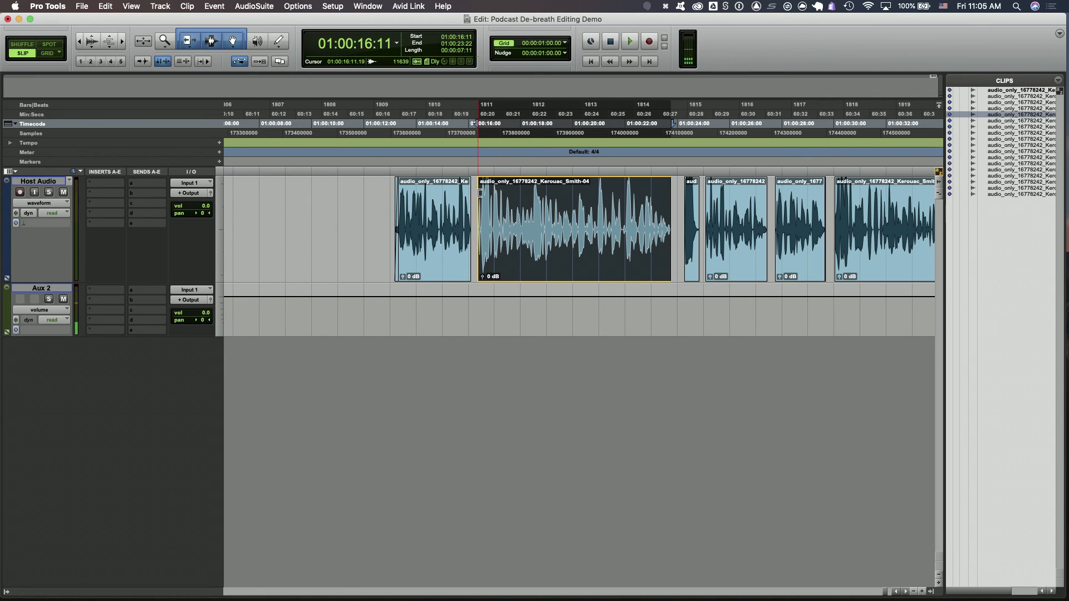
{"action": "key", "text": "space"}
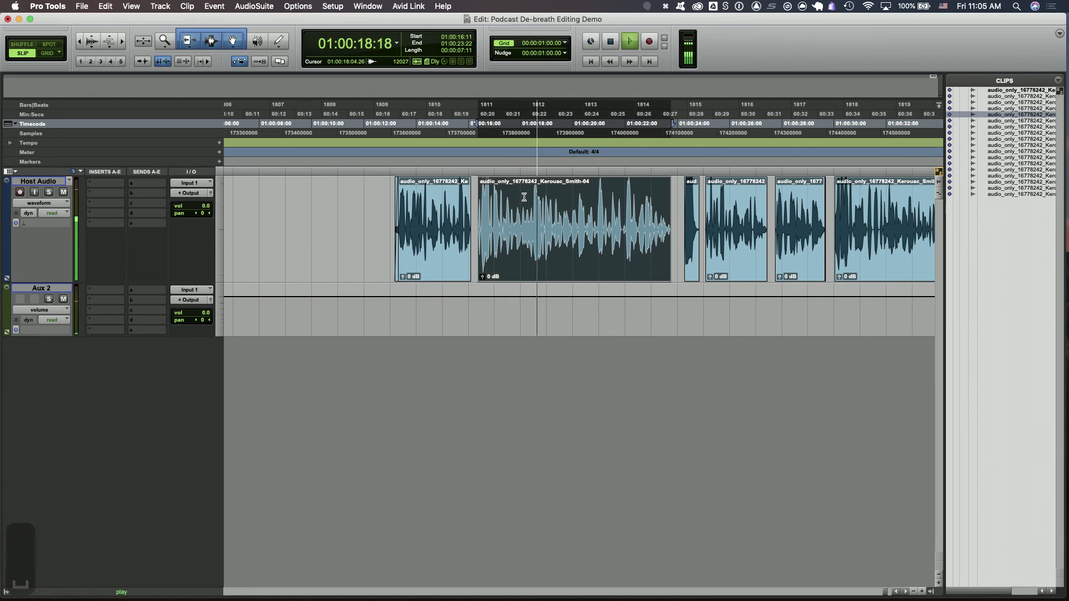
{"action": "key", "text": "space"}
Trim the second clip's start to about 01:00:18:01 and play back from within the clip
{"action": "left_click", "coordinate": [522, 201]}
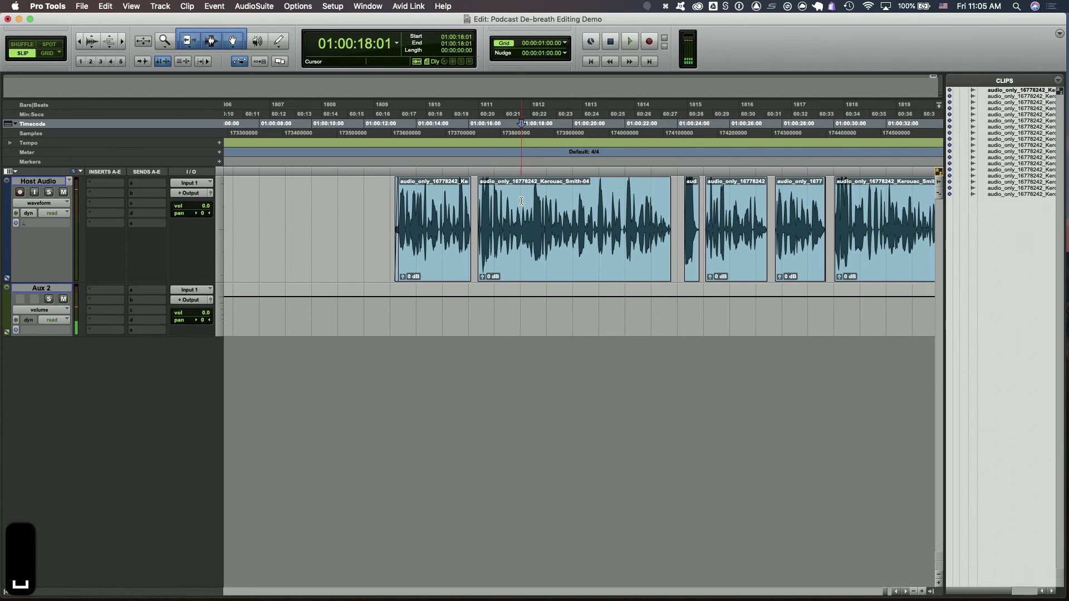
{"action": "key", "text": "a"}
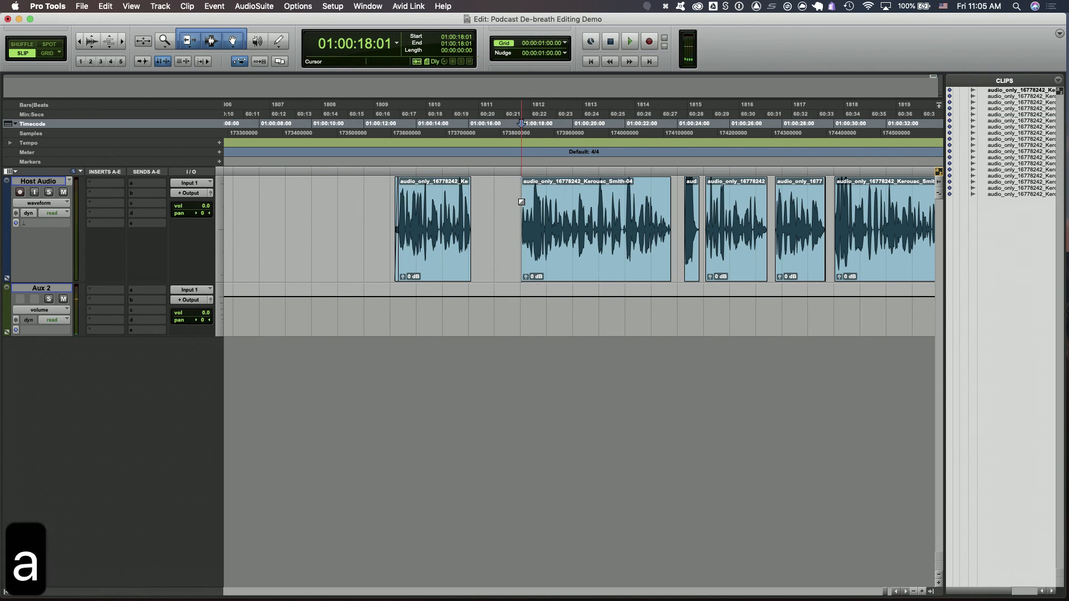
{"action": "left_click", "coordinate": [584, 200]}
{"action": "key", "text": "space"}
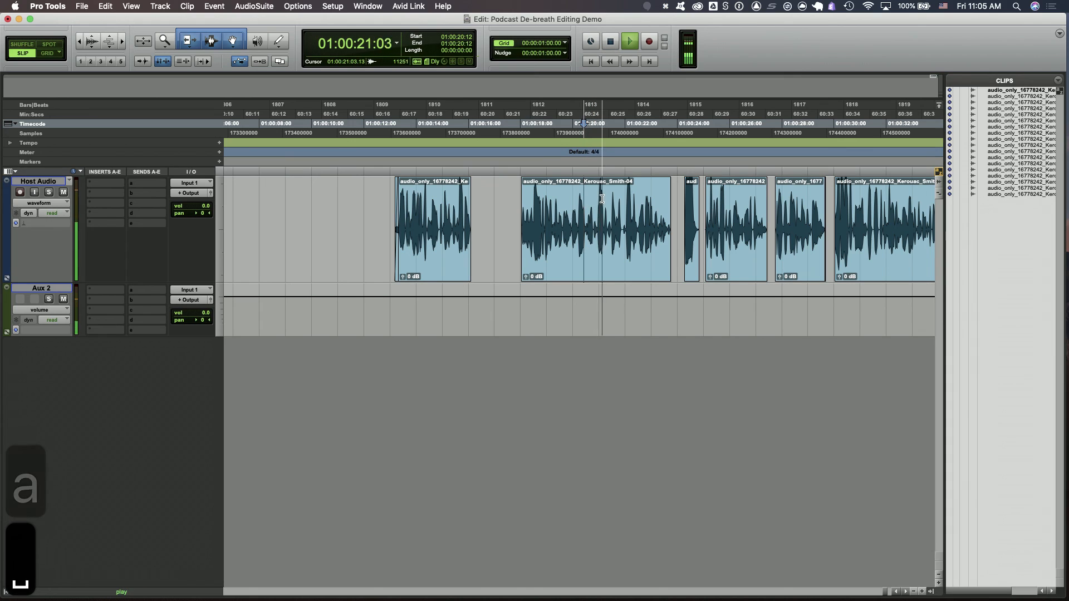
Try trimming the second clip's start and end around the breath at several points, undoing the trims
{"action": "key", "text": "space"}
{"action": "left_click", "coordinate": [622, 208]}
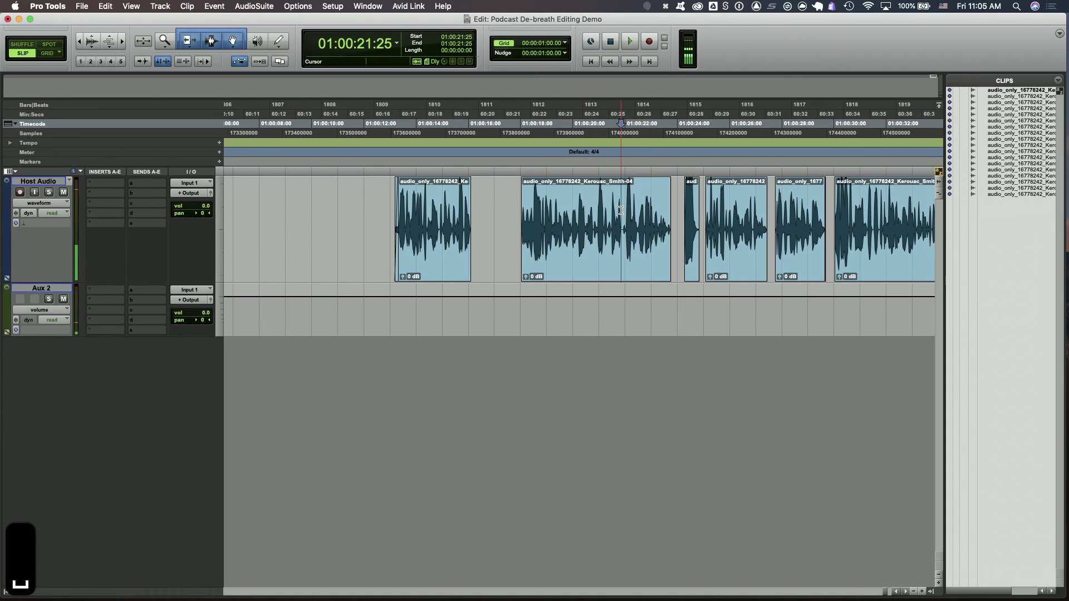
{"action": "key", "text": "s"}
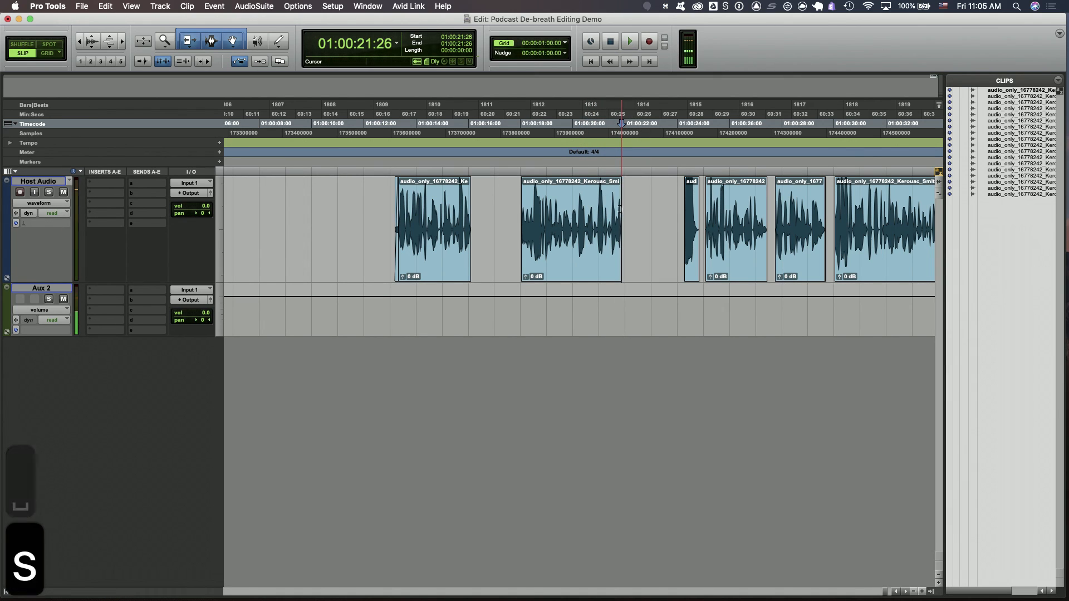
{"action": "left_click", "coordinate": [547, 206]}
{"action": "key", "text": "a"}
{"action": "left_click", "coordinate": [593, 203]}
{"action": "key", "text": "s"}
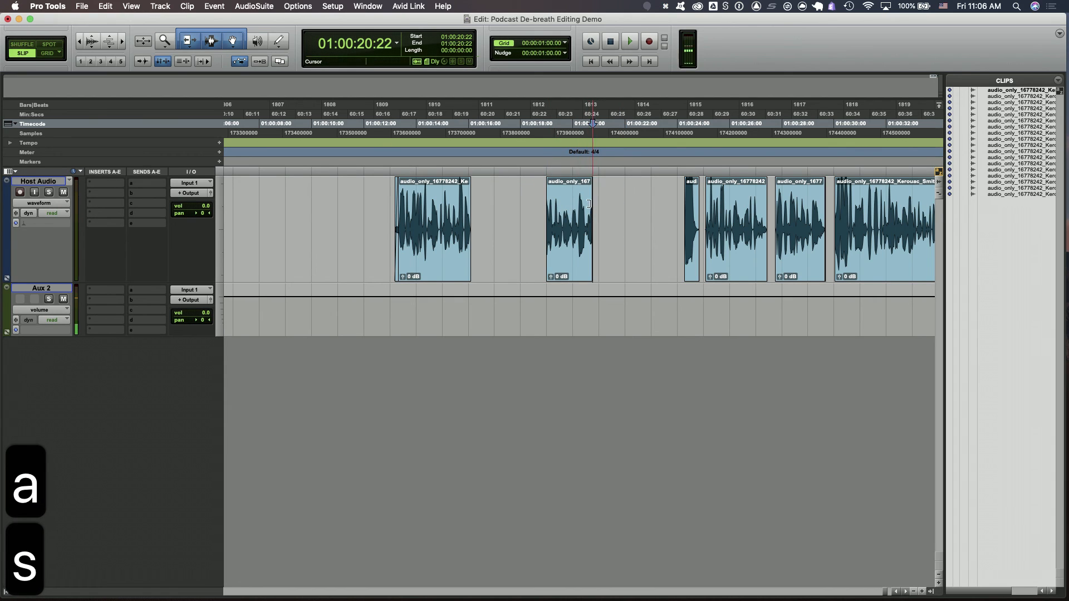
{"action": "left_click", "coordinate": [570, 206]}
{"action": "key", "text": "a"}
{"action": "left_click", "coordinate": [582, 205]}
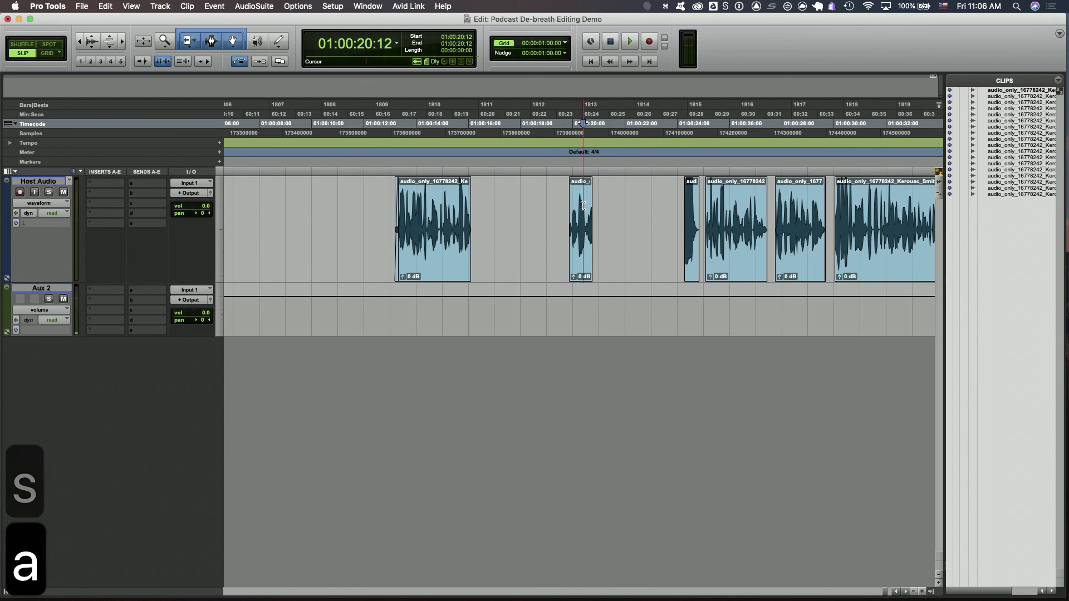
{"action": "key", "text": "s"}
{"action": "key", "text": "super+z"}
{"action": "key", "text": "super+z"}
{"action": "key", "text": "super+z"}
{"action": "key", "text": "super+z"}
{"action": "key", "text": "super+z"}
{"action": "key", "text": "super+z"}
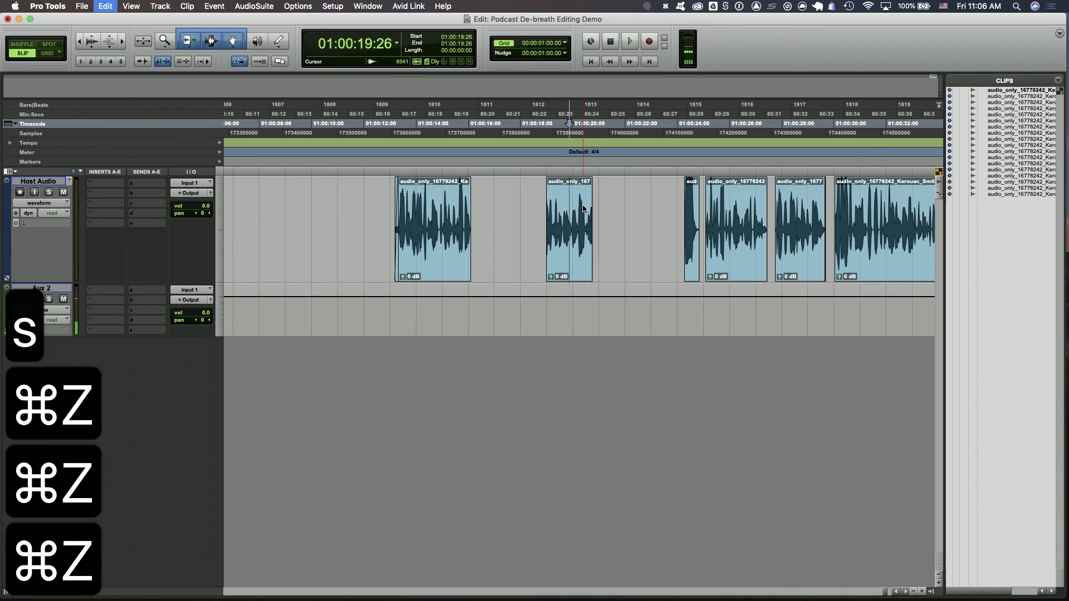
Save the session
{"action": "key", "text": "super+s"}
{"action": "key", "text": "super+s"}
{"action": "key", "text": "super+s"}
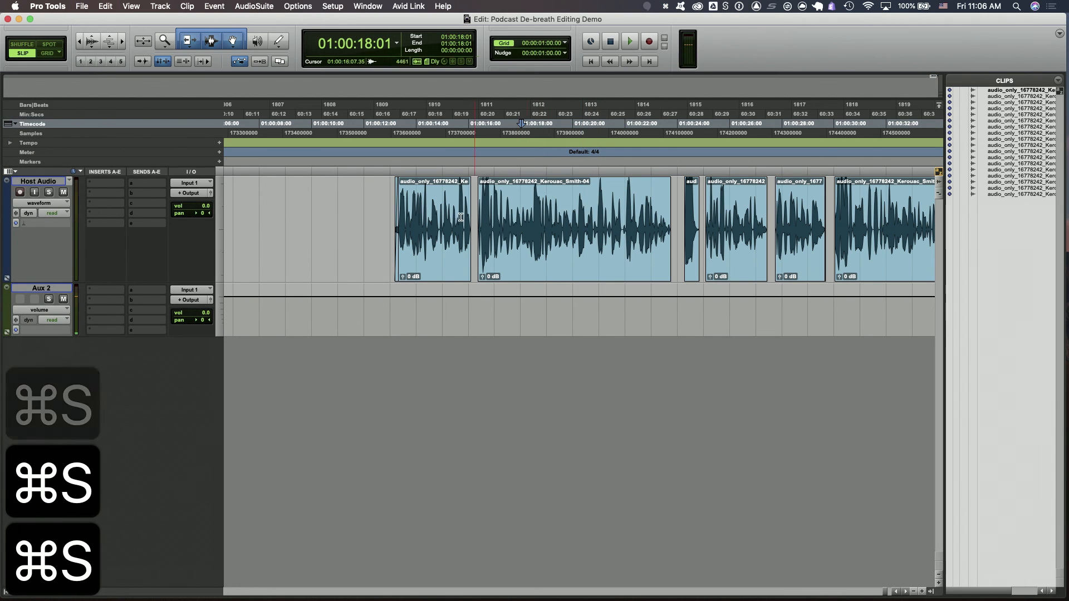
Select the second clip and shift it slightly earlier on the timeline
{"action": "left_click", "coordinate": [393, 202]}
{"action": "key", "text": "Tab"}
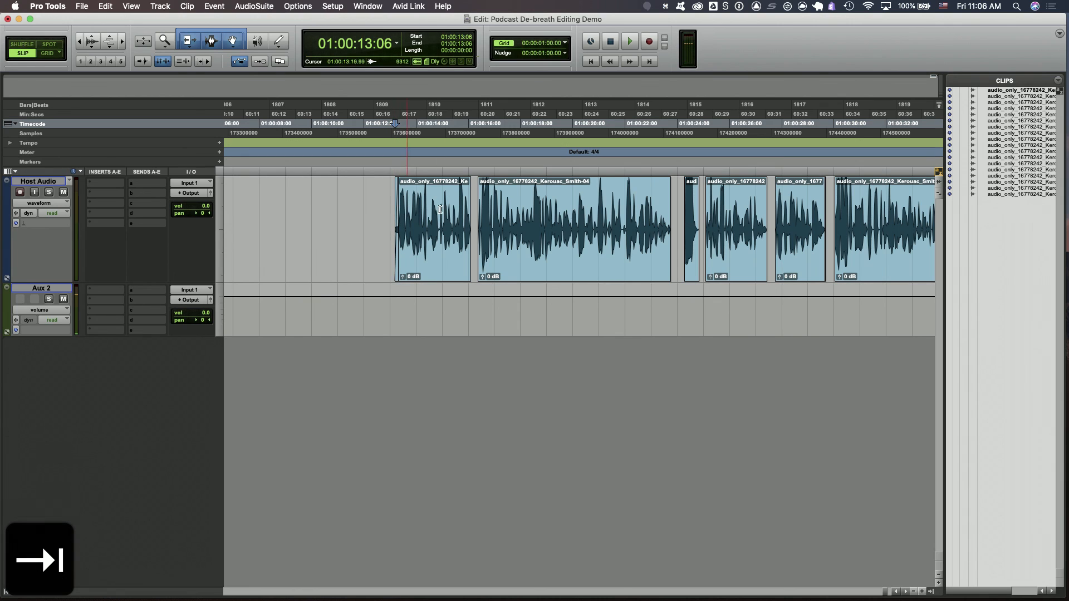
{"action": "left_click", "coordinate": [508, 238]}
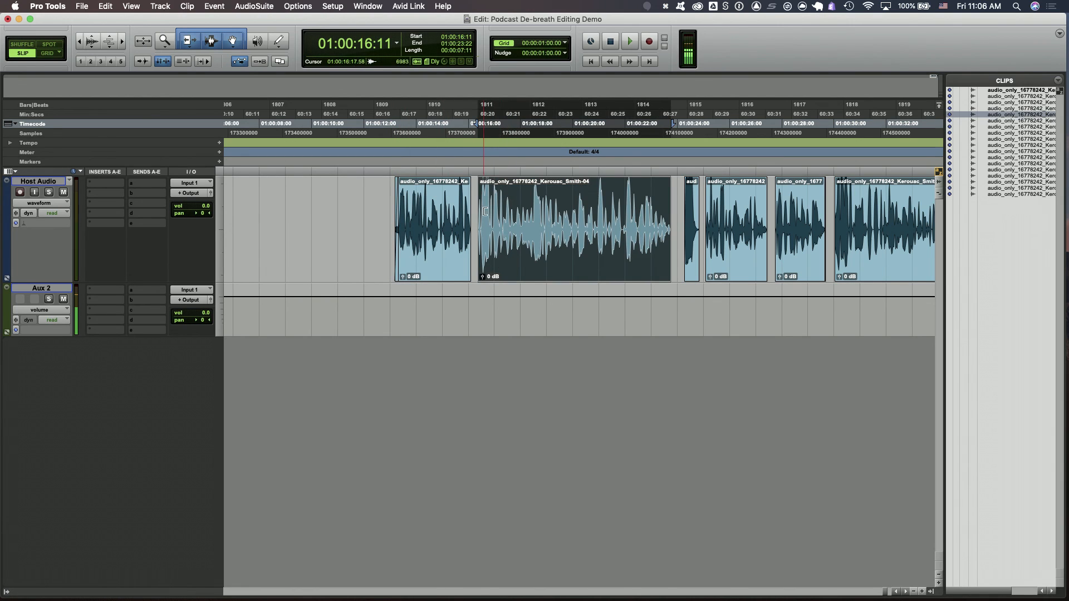
{"action": "mouse_move", "coordinate": [482, 217]}
{"action": "left_mouse_down"}
{"action": "mouse_move", "coordinate": [525, 220]}
{"action": "mouse_move", "coordinate": [478, 222]}
{"action": "left_mouse_up"}
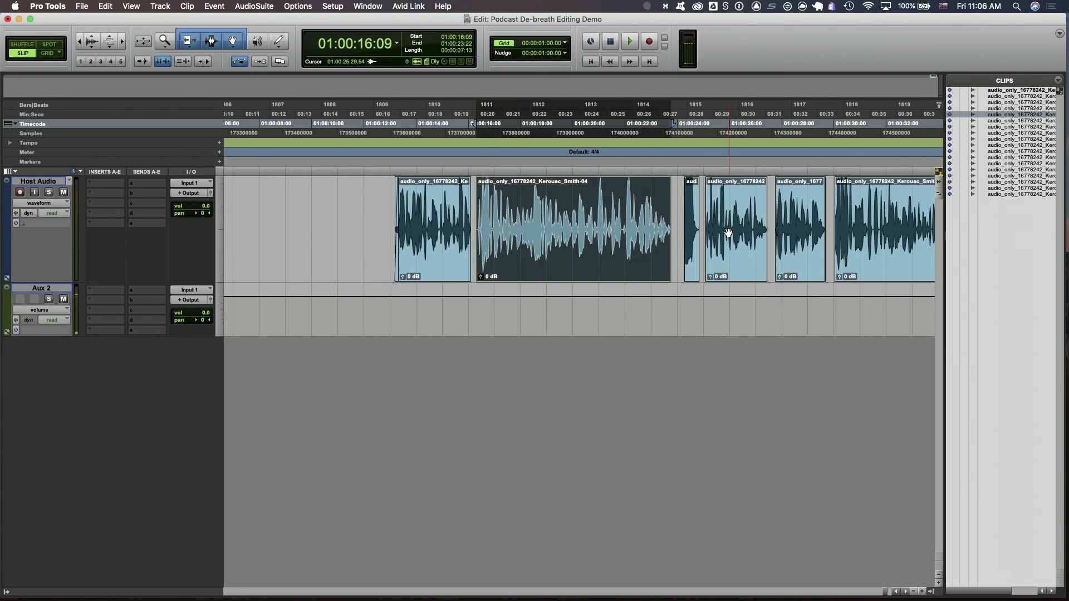
Try trimming the start and then the end of the last clip, undoing each trim
{"action": "scroll", "coordinate": [724, 231], "scroll_direction": "right", "scroll_amount": 10}
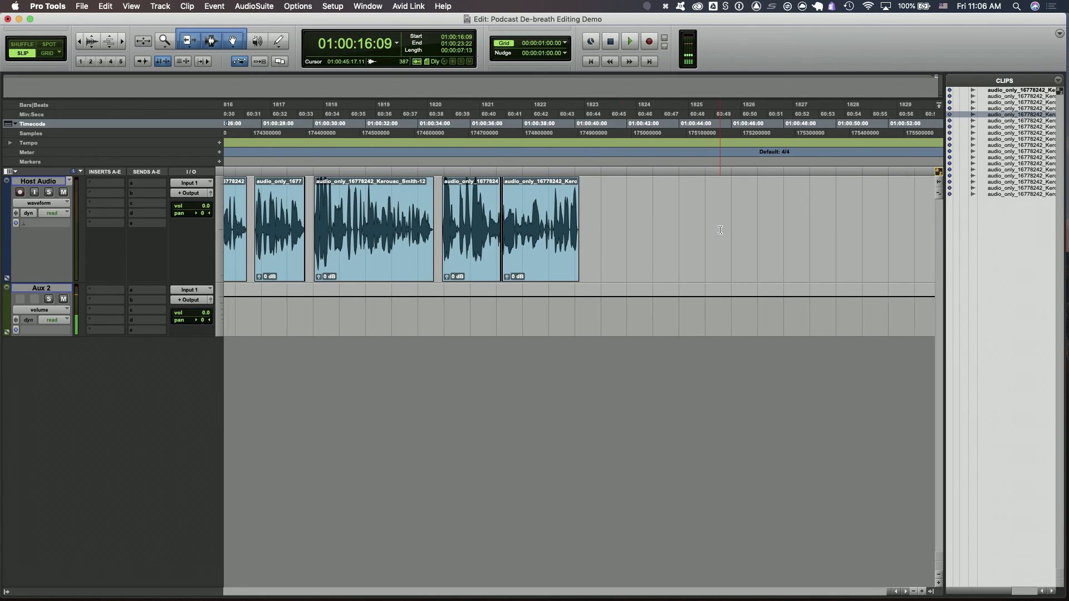
{"action": "left_click", "coordinate": [545, 199]}
{"action": "key", "text": "a"}
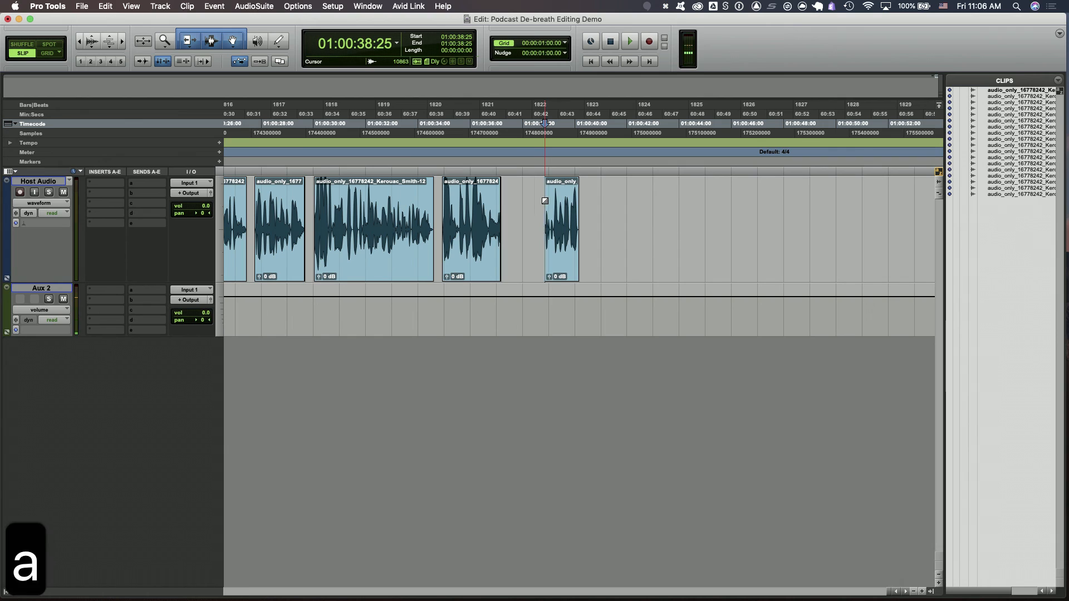
{"action": "key", "text": "super+z"}
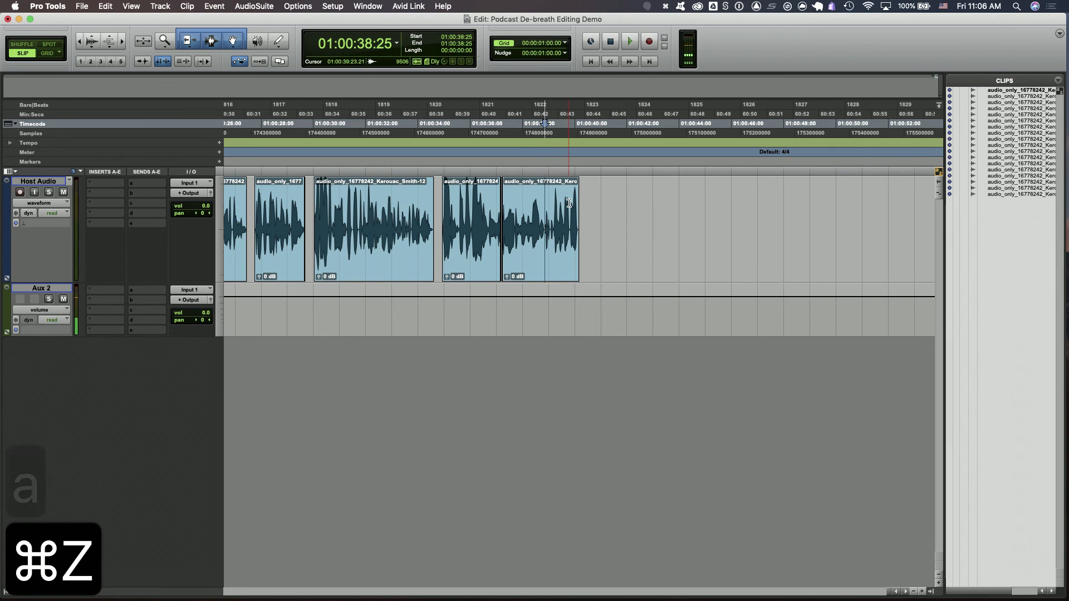
{"action": "left_click", "coordinate": [569, 203]}
{"action": "key", "text": "s"}
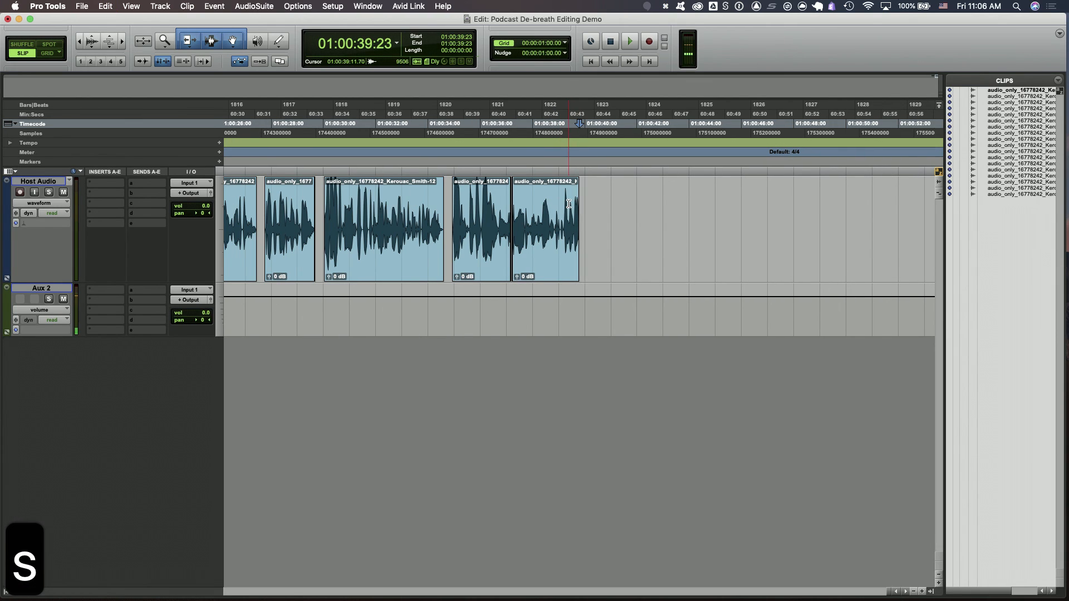
{"action": "key", "text": "super+z"}
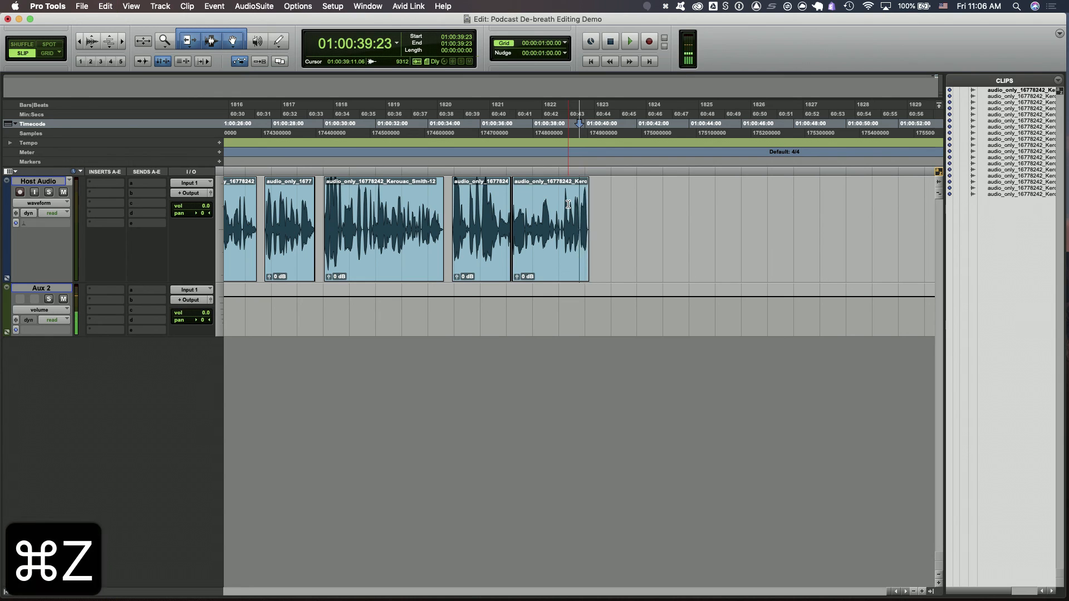
Save the session with the whole clip sequence in view
{"action": "key", "text": "super+s"}
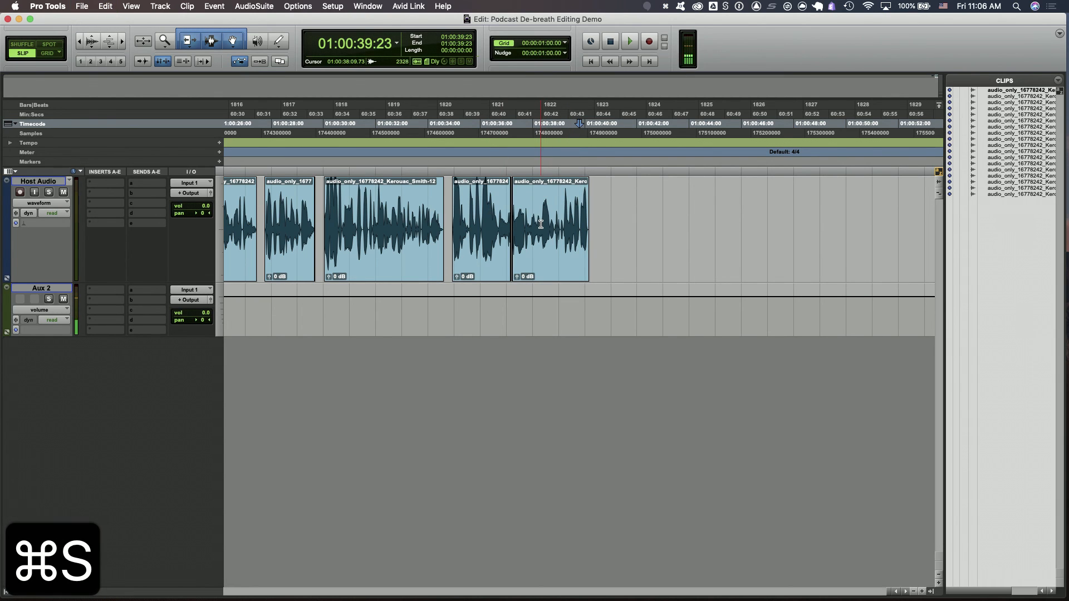
{"action": "scroll", "coordinate": [543, 223], "scroll_direction": "left", "scroll_amount": 5}
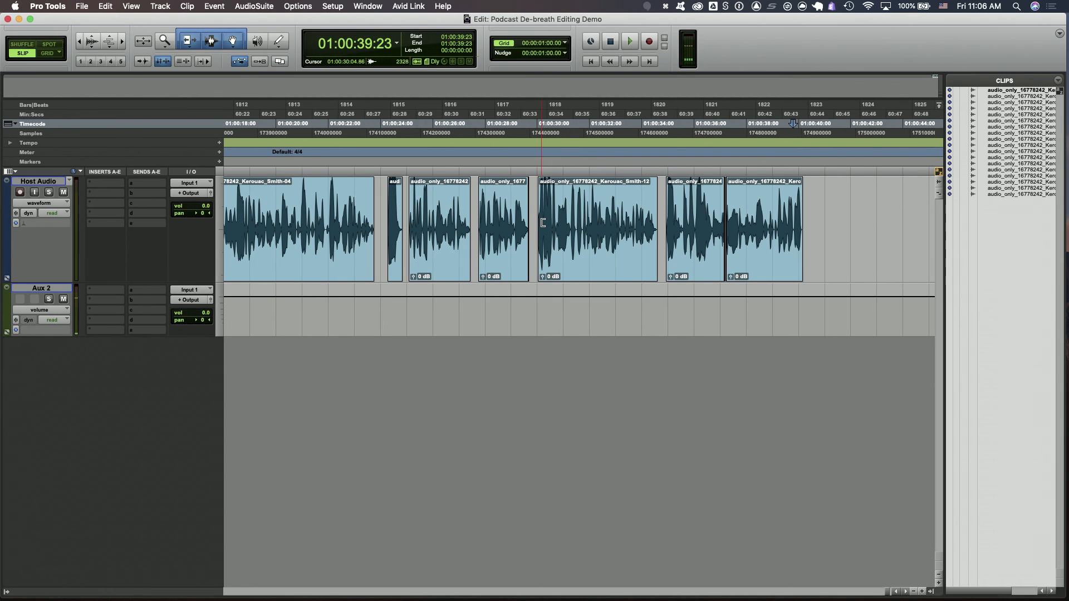
{"action": "key", "text": "r"}
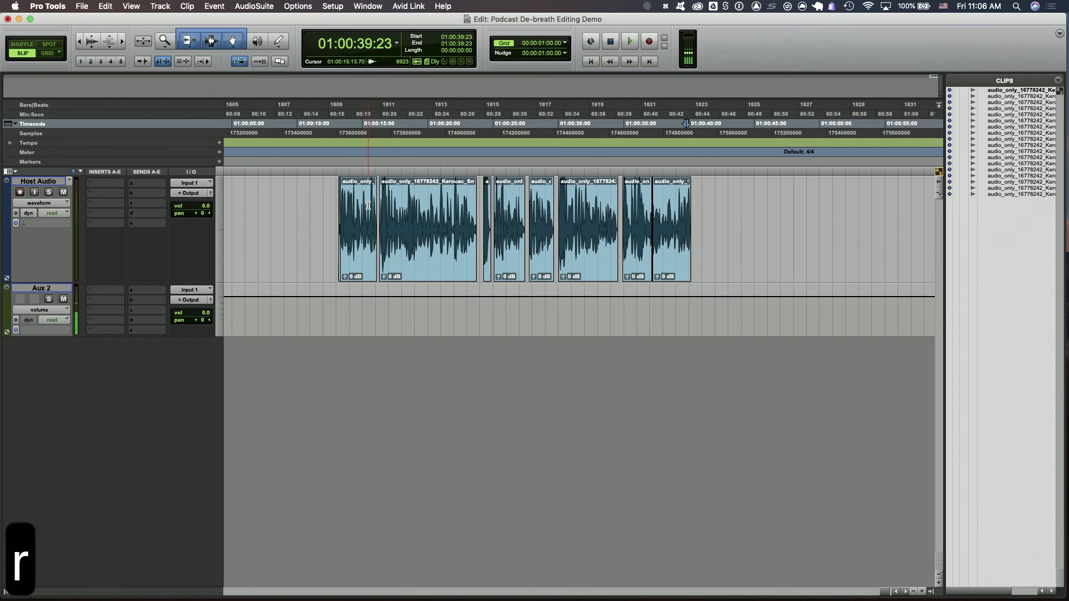
{"action": "key", "text": "super+s"}
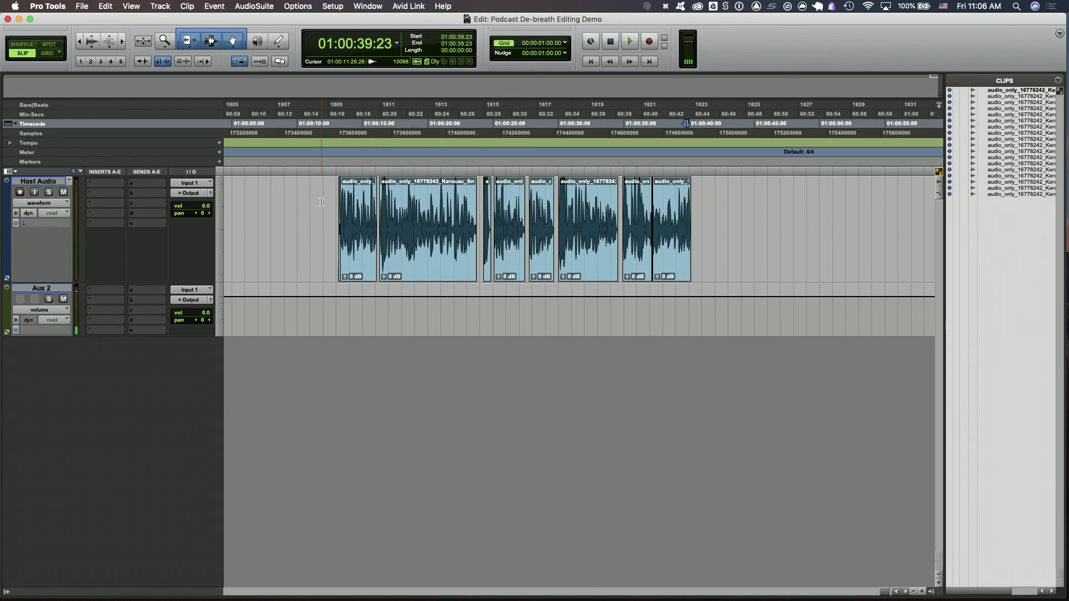
Split the second clip at about 01:00:18:28 after previewing that spot
{"action": "left_click", "coordinate": [414, 194]}
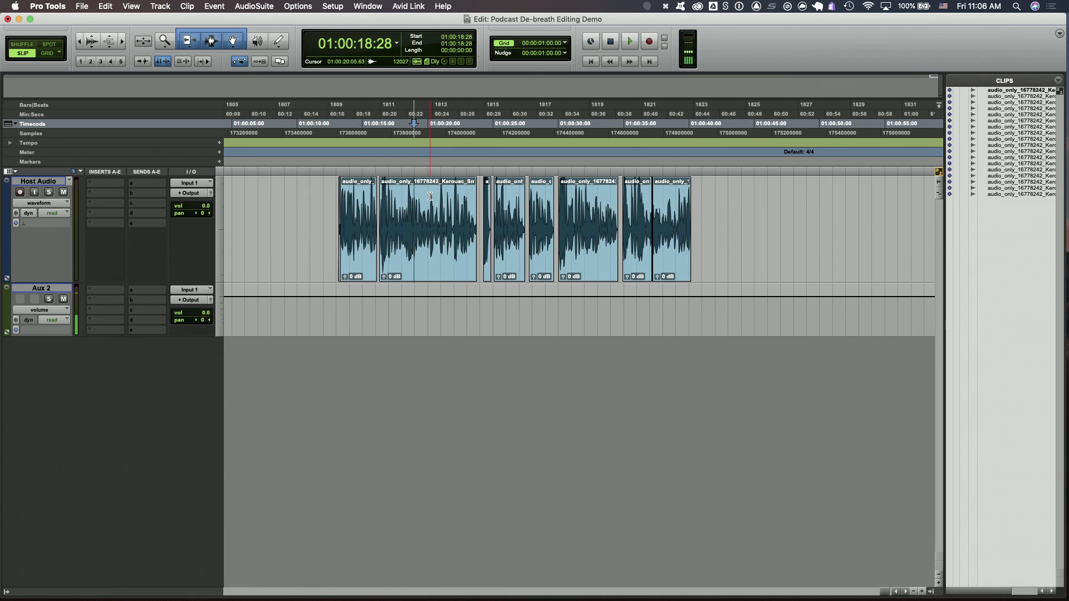
{"action": "key", "text": "t"}
{"action": "key", "text": "t"}
{"action": "key", "text": "t"}
{"action": "key", "text": "t"}
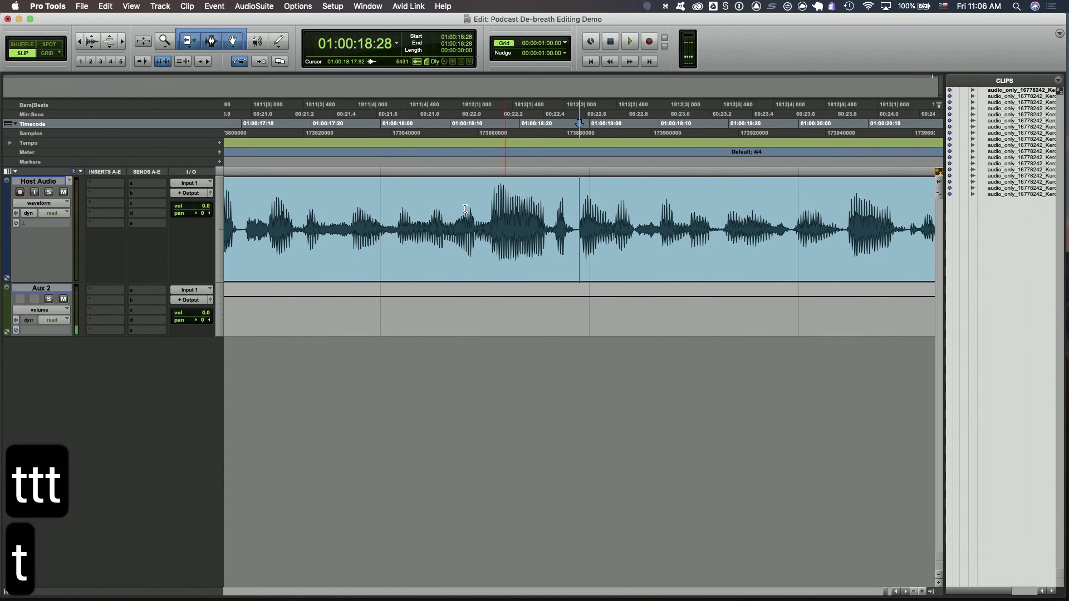
{"action": "left_click", "coordinate": [441, 204]}
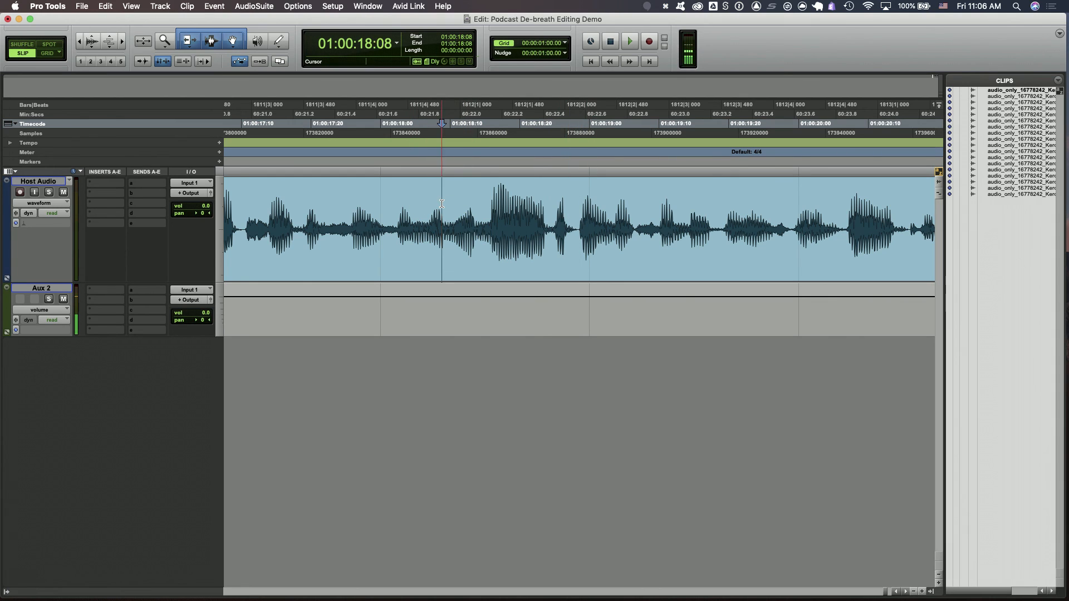
{"action": "key", "text": "space"}
{"action": "key", "text": "space"}
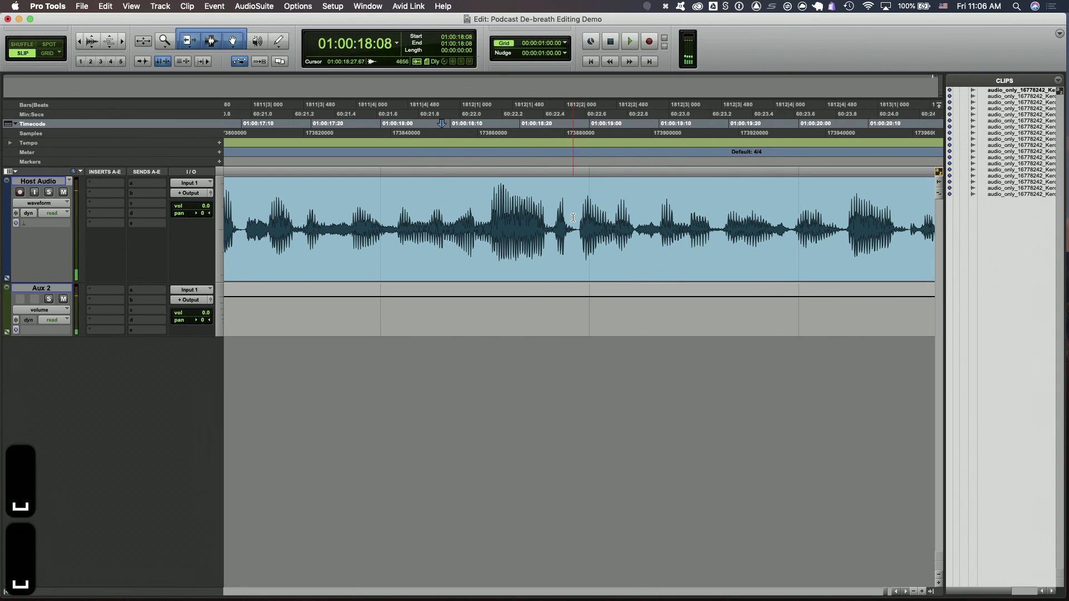
{"action": "left_click", "coordinate": [577, 213]}
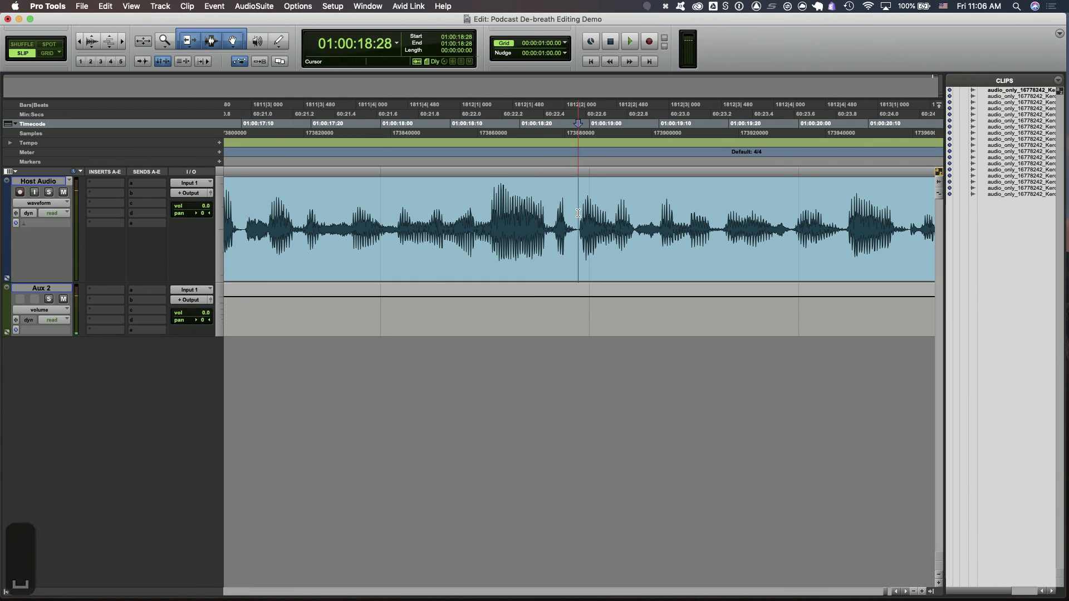
{"action": "key", "text": "super+e"}
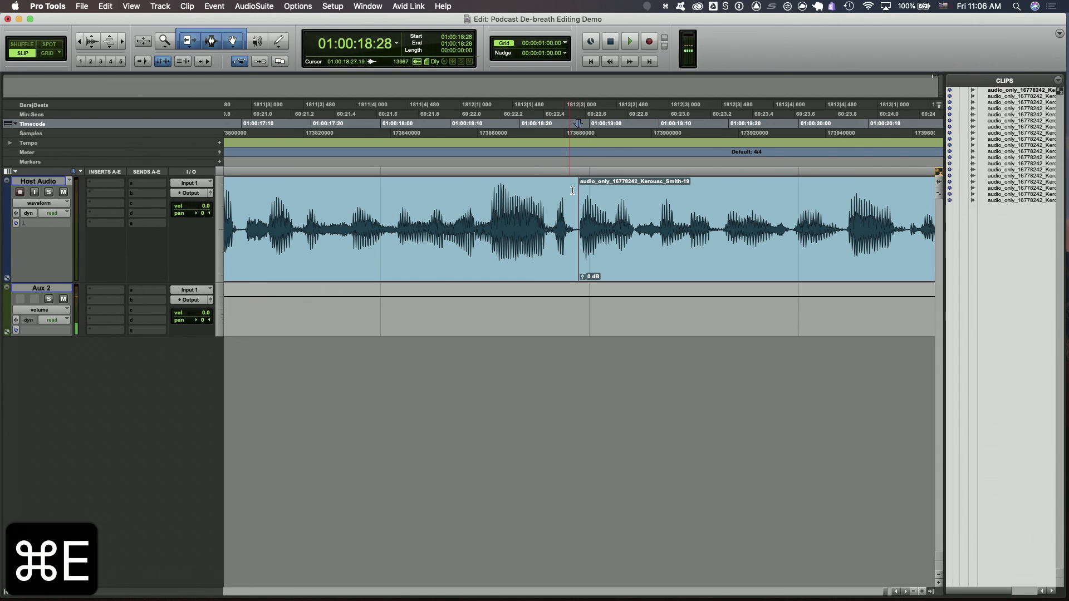
Try sliding the split-off clip and its neighbour apart, then undo back to the unsplit clip
{"action": "left_click_drag", "start_coordinate": [620, 265], "coordinate": [636, 265]}
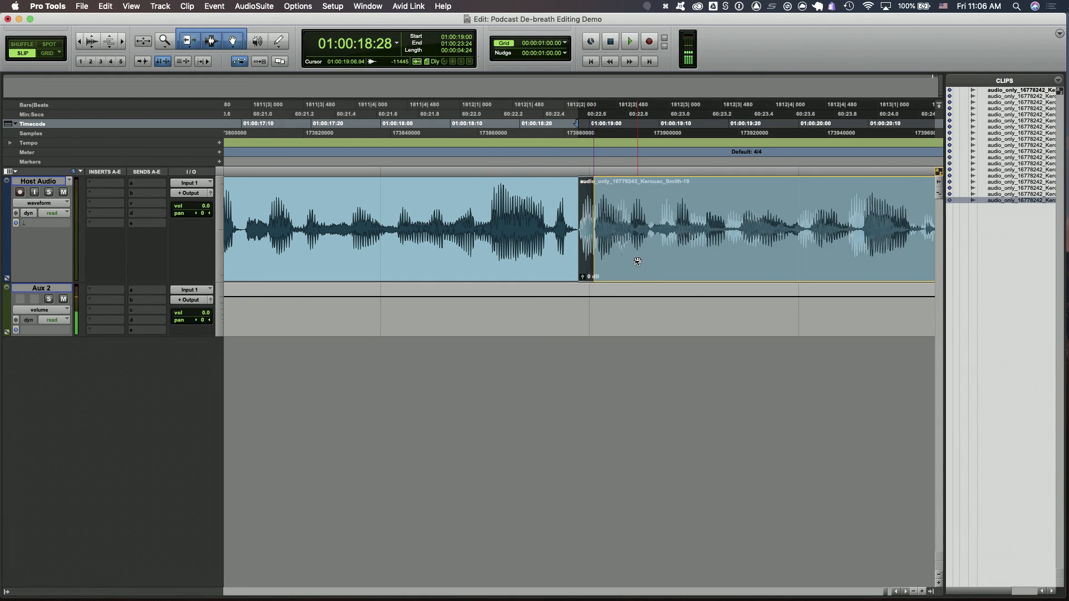
{"action": "left_click", "coordinate": [538, 256]}
{"action": "left_click_drag", "start_coordinate": [539, 256], "coordinate": [503, 250]}
{"action": "key", "text": "super+z"}
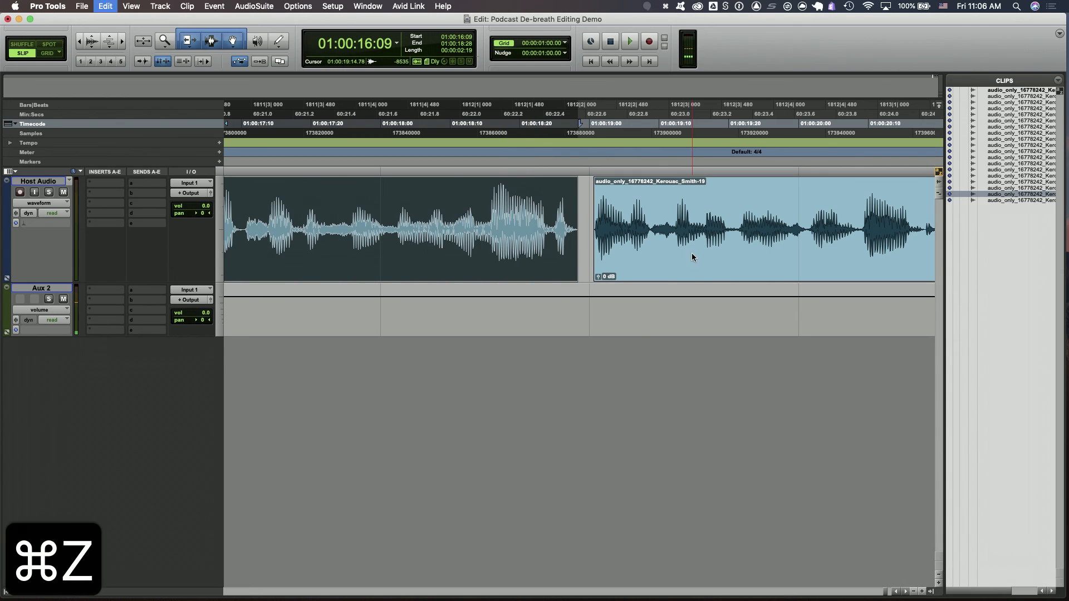
{"action": "key", "text": "super+z"}
{"action": "key", "text": "super+z"}
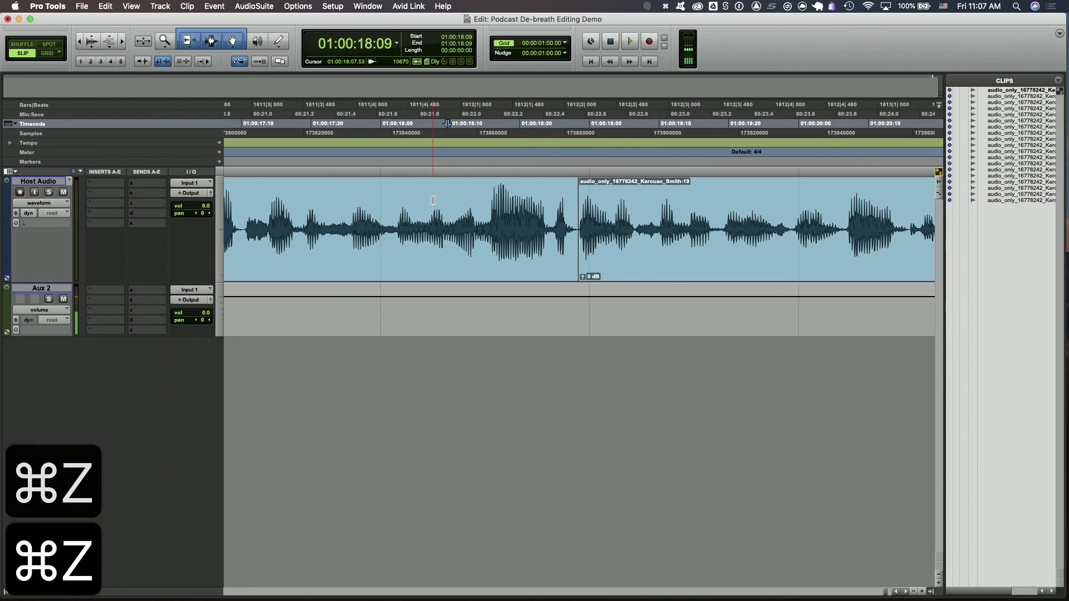
Save the session
{"action": "key", "text": "super+s"}
{"action": "left_click", "coordinate": [379, 199]}
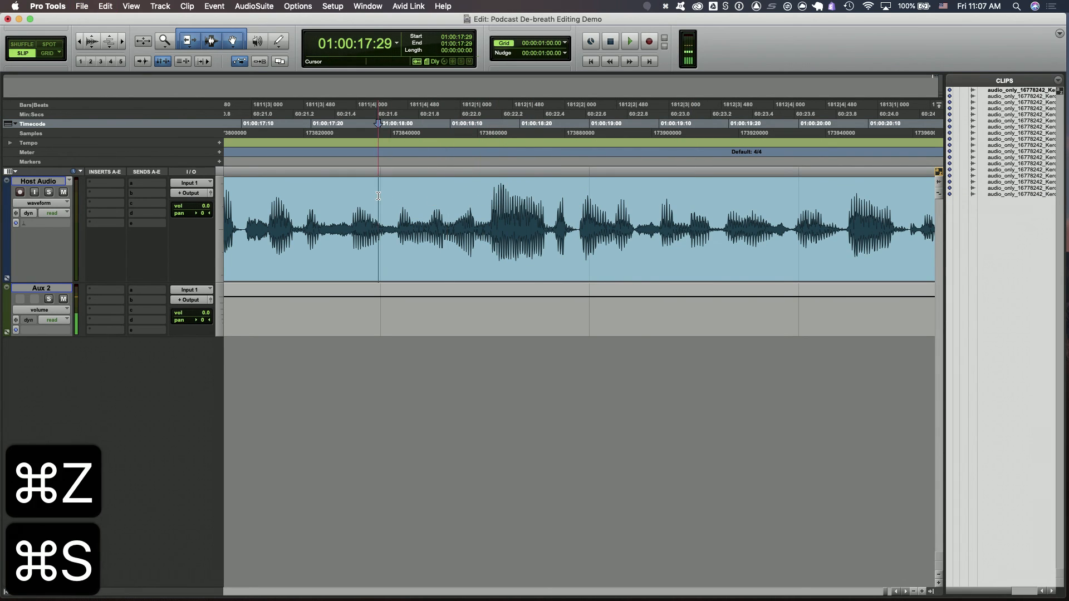
{"action": "key", "text": "r"}
{"action": "key", "text": "r"}
{"action": "key", "text": "r"}
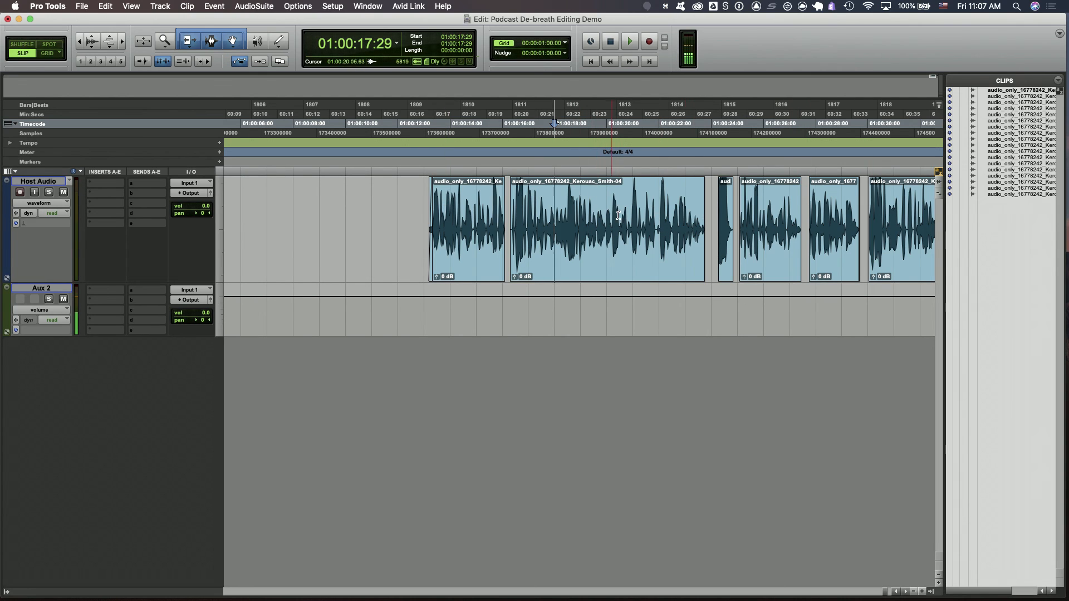
Try splitting the second clip at about 01:00:18:13, then undo the split and save
{"action": "left_click", "coordinate": [554, 203]}
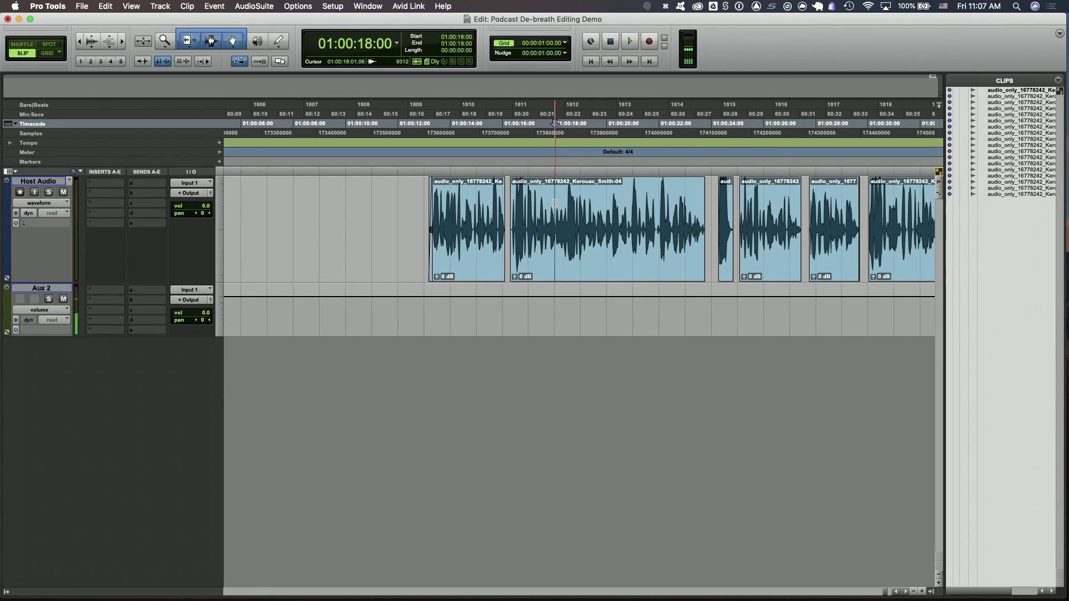
{"action": "left_click", "coordinate": [545, 200]}
{"action": "left_click", "coordinate": [566, 198]}
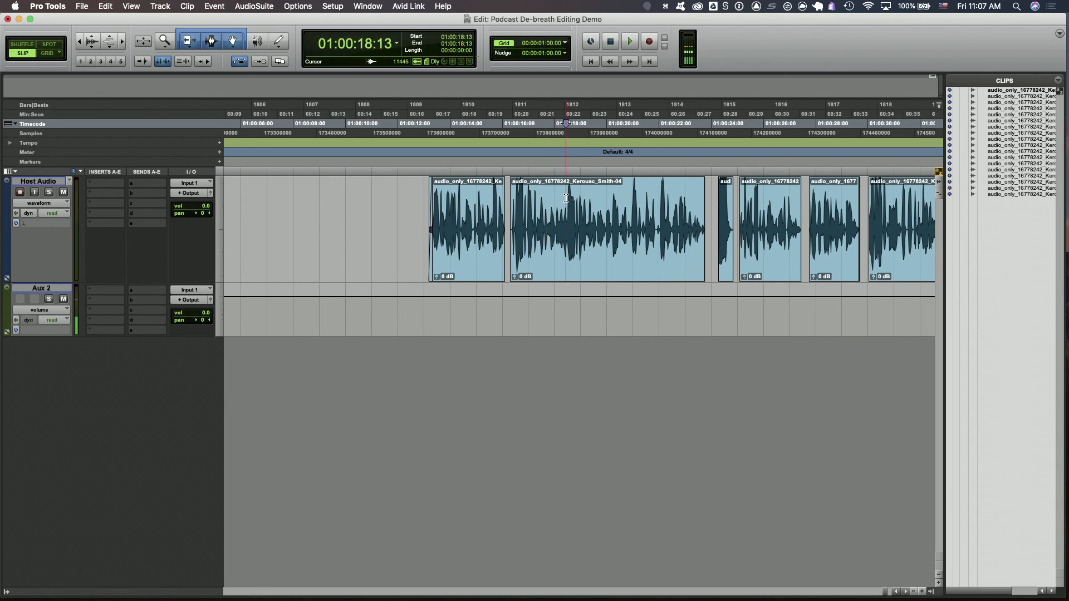
{"action": "key", "text": "super+e"}
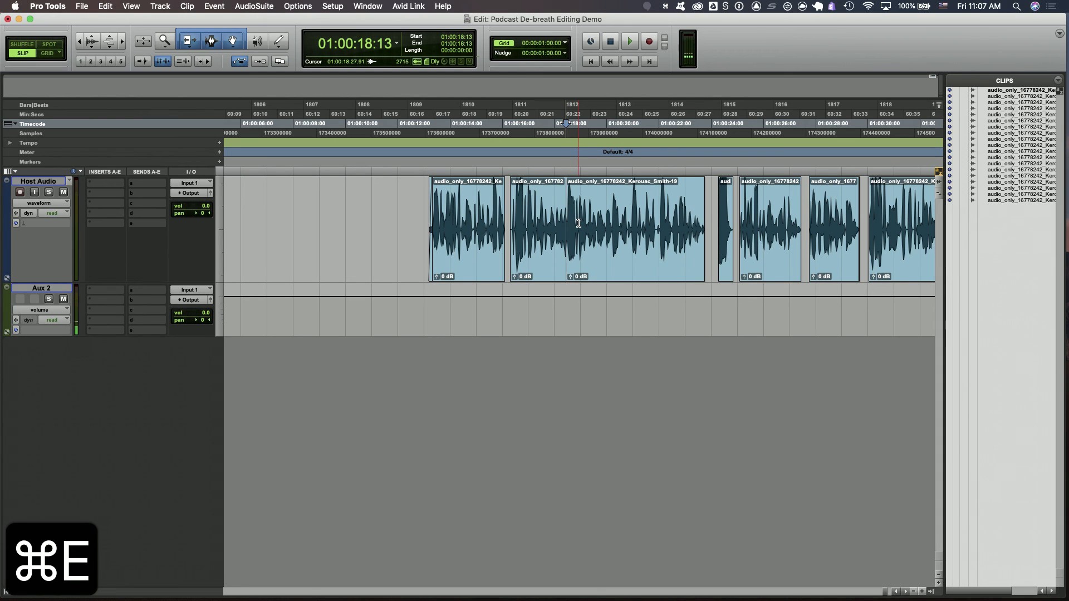
{"action": "key", "text": "super+z"}
{"action": "key", "text": "super+s"}
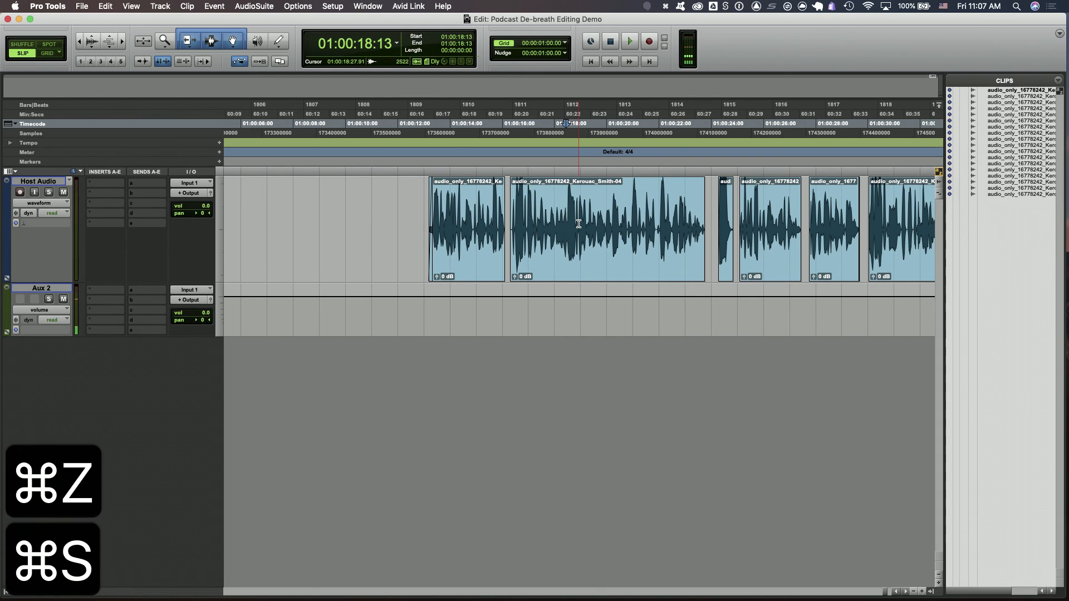
{"action": "key", "text": "r"}
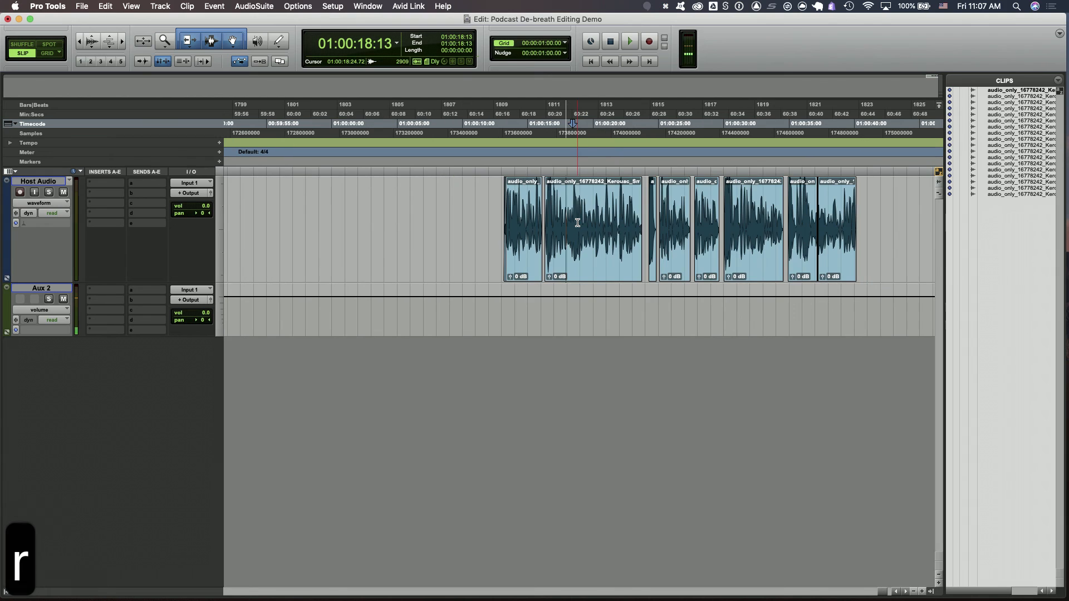
{"action": "key", "text": "r"}
{"action": "key", "text": "t"}
{"action": "key", "text": "t"}
{"action": "key", "text": "t"}
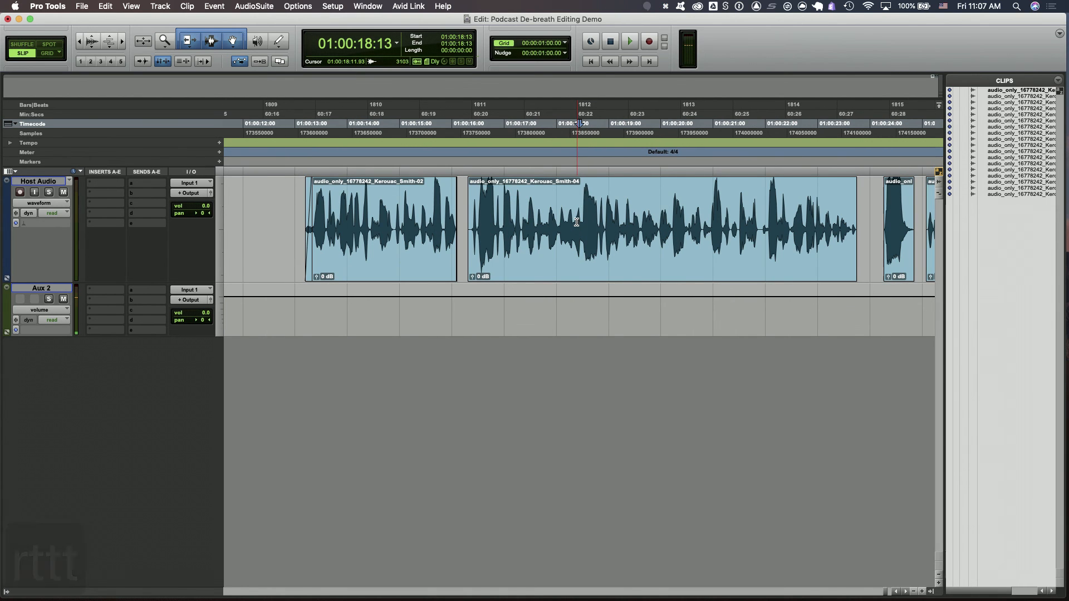
Try sliding the last clips further along the track, then undo the moves and save the session
{"action": "left_click", "coordinate": [464, 198]}
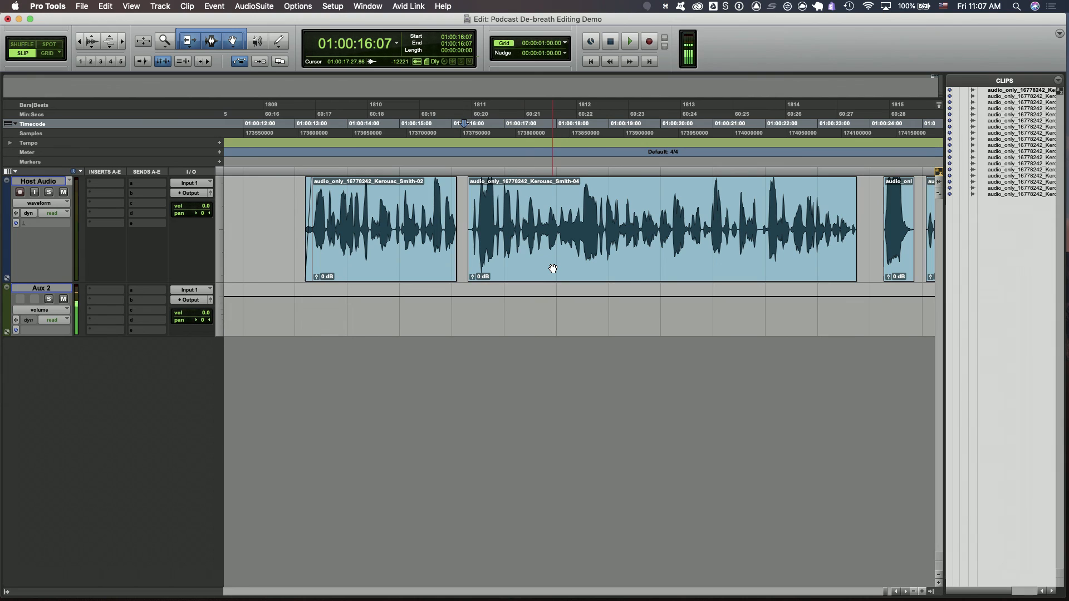
{"action": "key", "text": "r"}
{"action": "key", "text": "r"}
{"action": "key", "text": "r"}
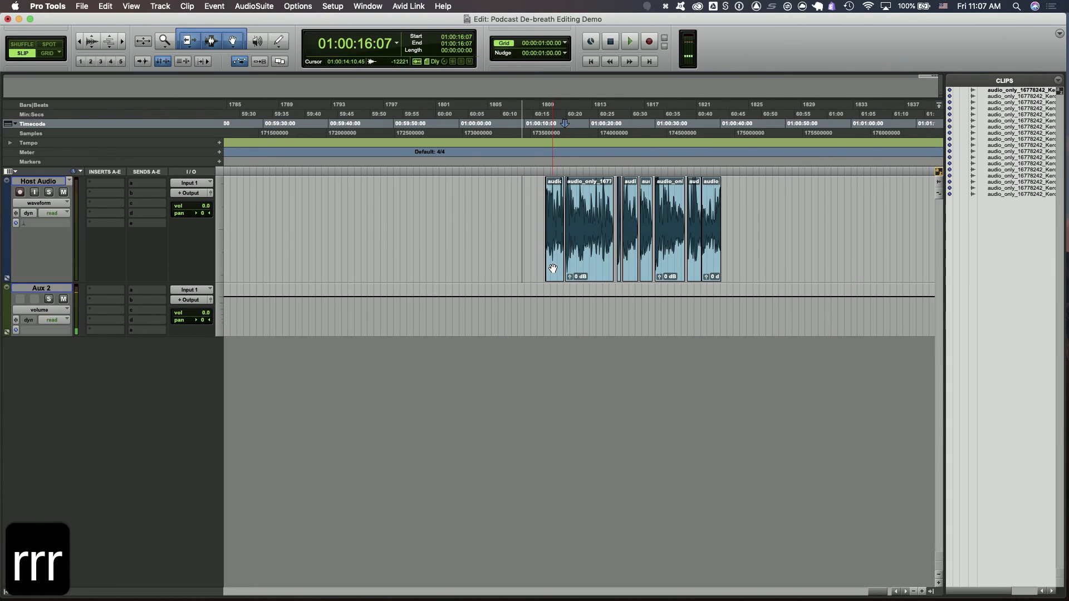
{"action": "left_click", "coordinate": [712, 261]}
{"action": "left_click_drag", "start_coordinate": [712, 261], "coordinate": [877, 265]}
{"action": "left_click_drag", "start_coordinate": [776, 263], "coordinate": [745, 260]}
{"action": "key", "text": "super+z"}
{"action": "key", "text": "super+z"}
{"action": "key", "text": "super+z"}
{"action": "key", "text": "super+z"}
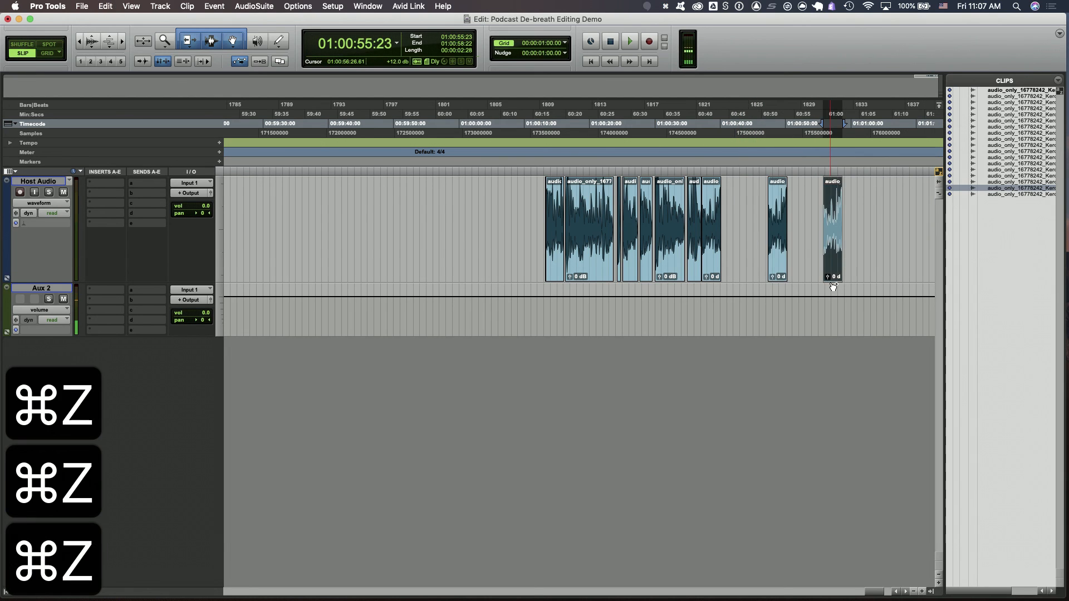
{"action": "key", "text": "super+z"}
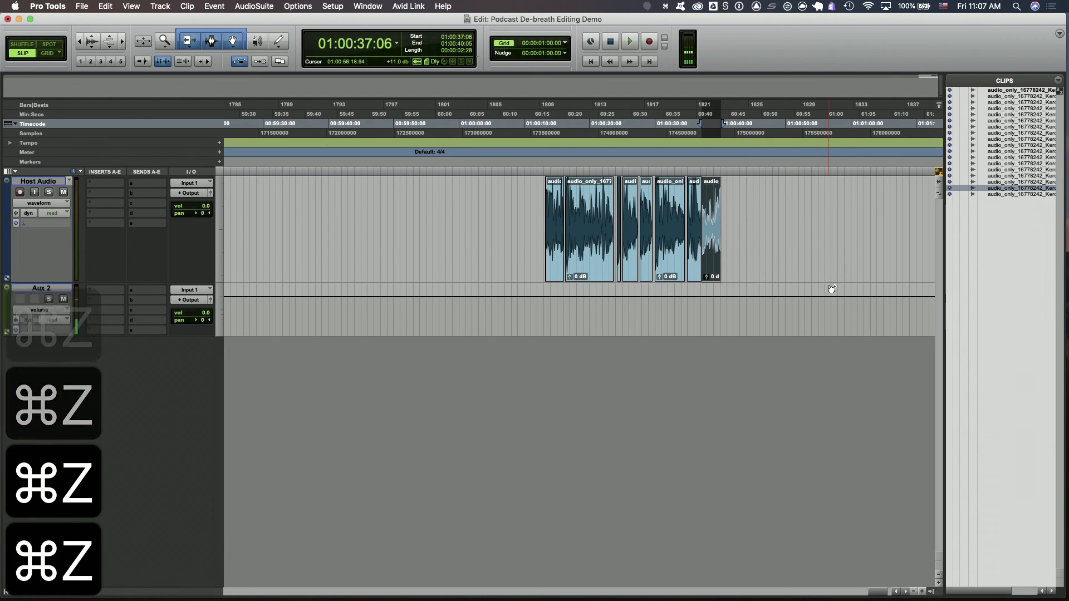
{"action": "key", "text": "super+s"}
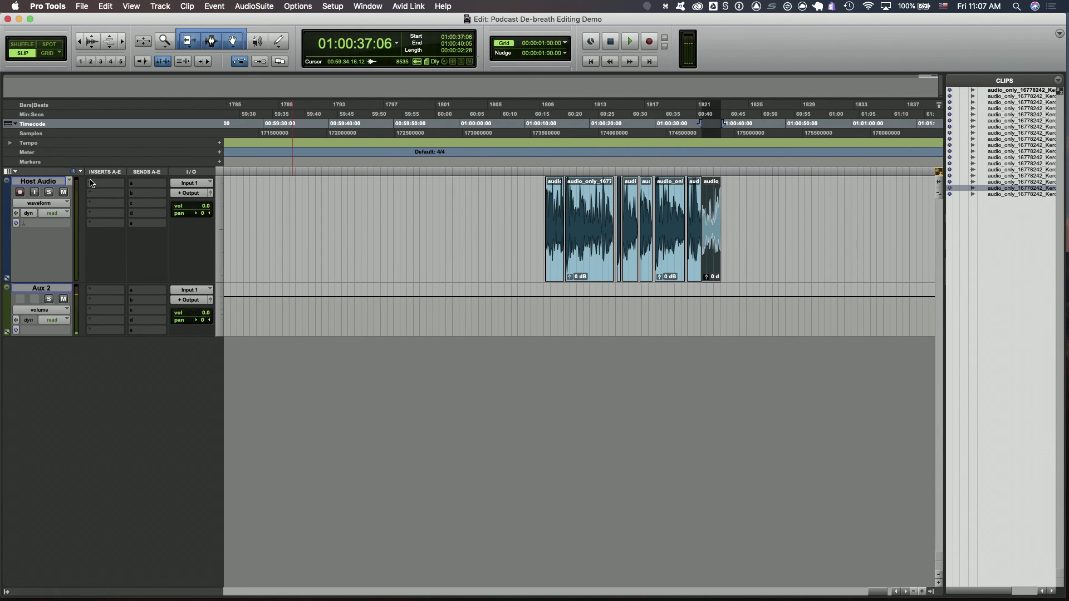
Insert an EQ3 7-Band plug-in on the Host Audio track
{"action": "left_click", "coordinate": [102, 196]}
{"action": "mouse_move", "coordinate": [189, 197]}
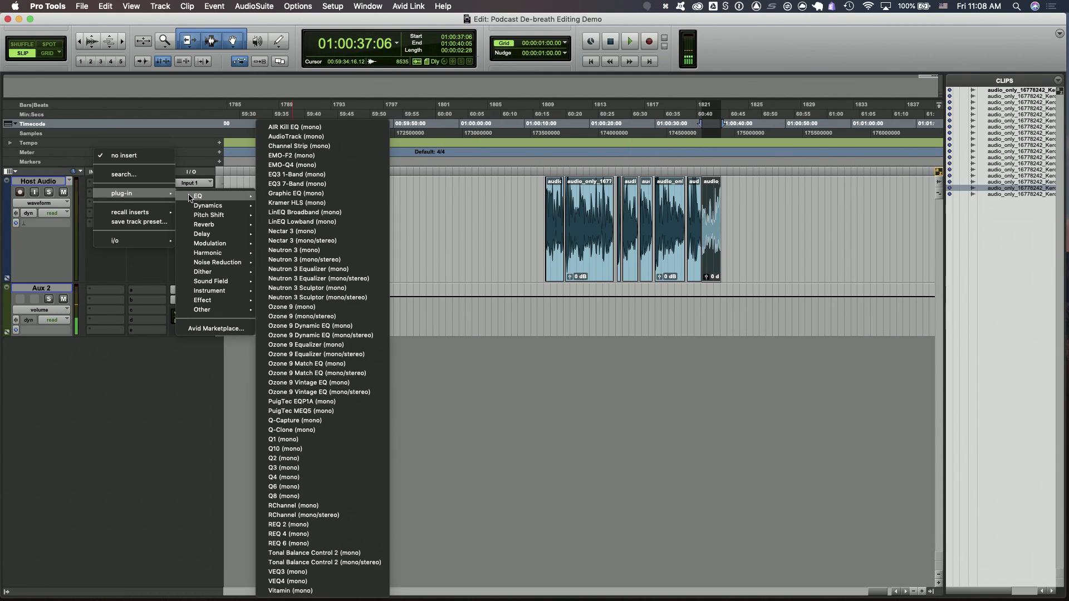
{"action": "left_click", "coordinate": [317, 186]}
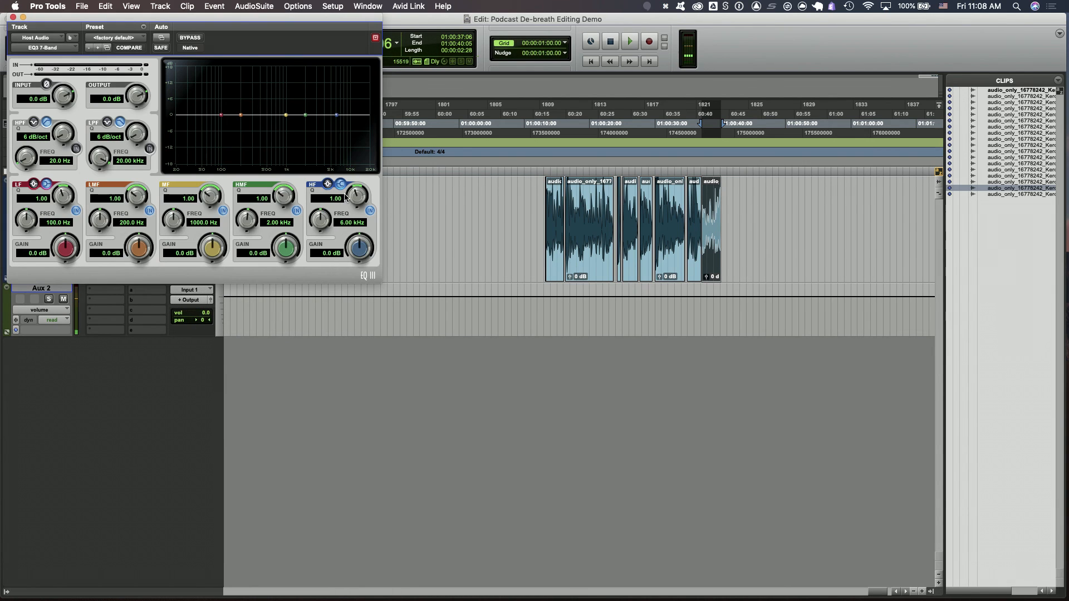
{"action": "left_click_drag", "start_coordinate": [195, 21], "coordinate": [540, 267]}
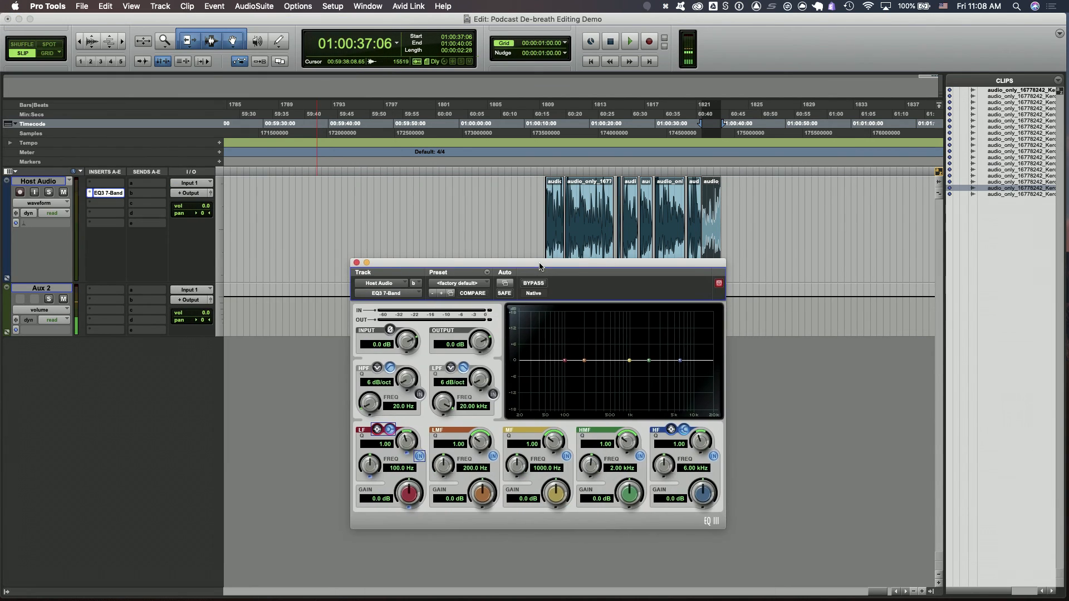
Shape the EQ: low-mid +5.7 dB at 239.1 Hz, high-mid +4.0 dB at 1.32 kHz, high band -5.0 dB at 6.08 kHz
{"action": "left_click_drag", "start_coordinate": [584, 361], "coordinate": [590, 348]}
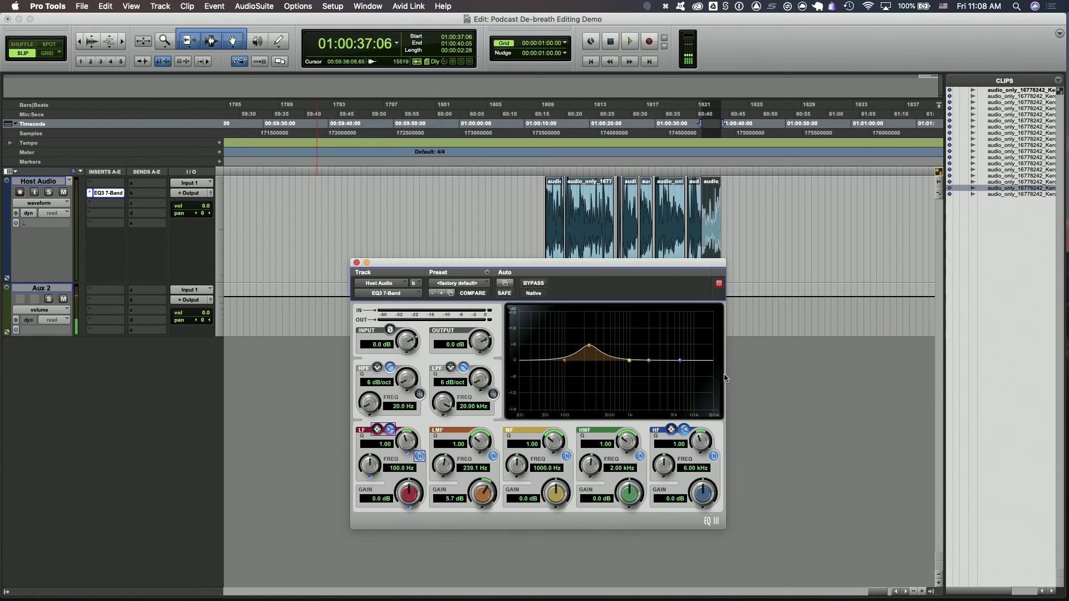
{"action": "left_click_drag", "start_coordinate": [680, 361], "coordinate": [637, 349]}
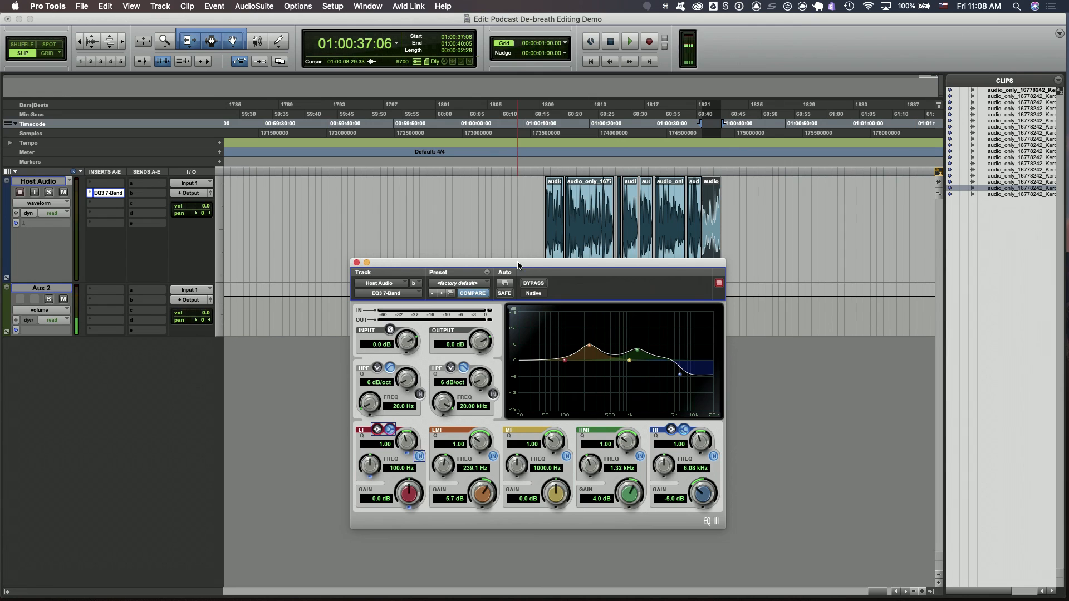
{"action": "left_click_drag", "start_coordinate": [520, 262], "coordinate": [579, 281]}
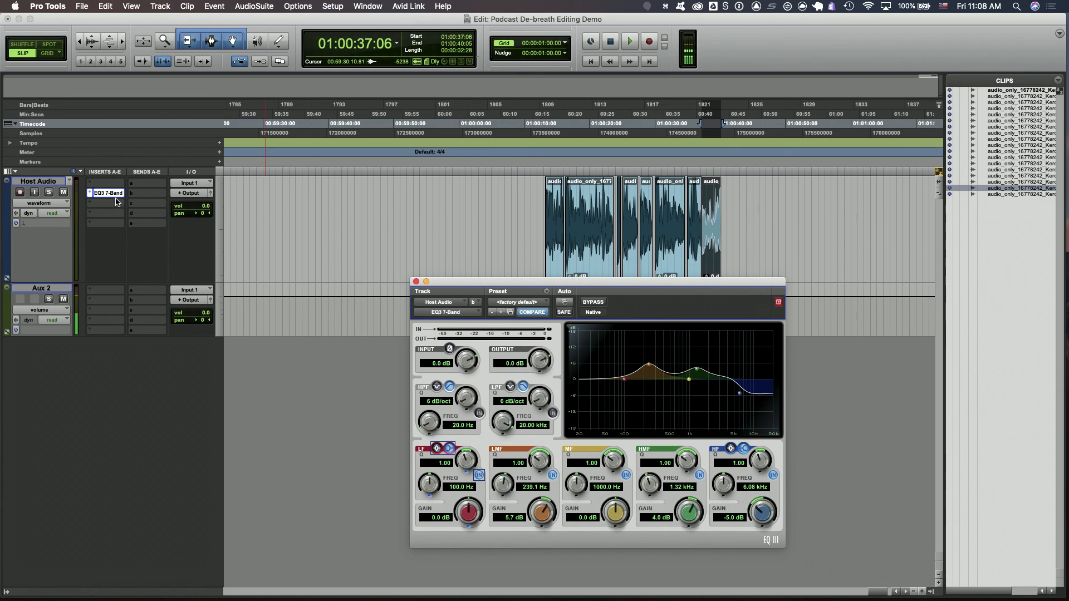
Add a new mono audio track below Host Audio
{"action": "left_click", "coordinate": [46, 182]}
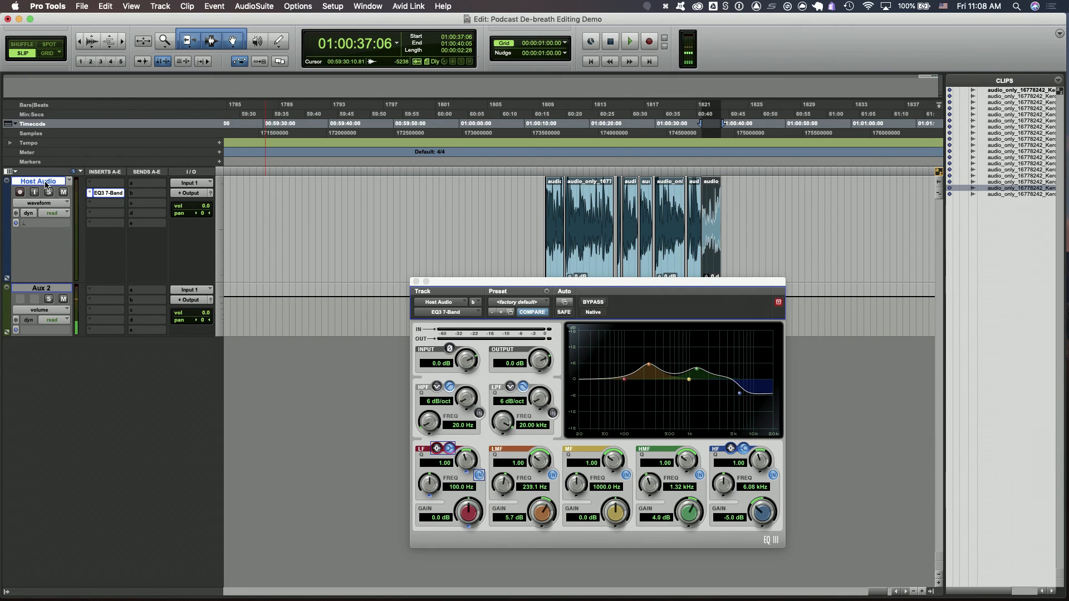
{"action": "key", "text": "shift+super+n"}
{"action": "key", "text": "Return"}
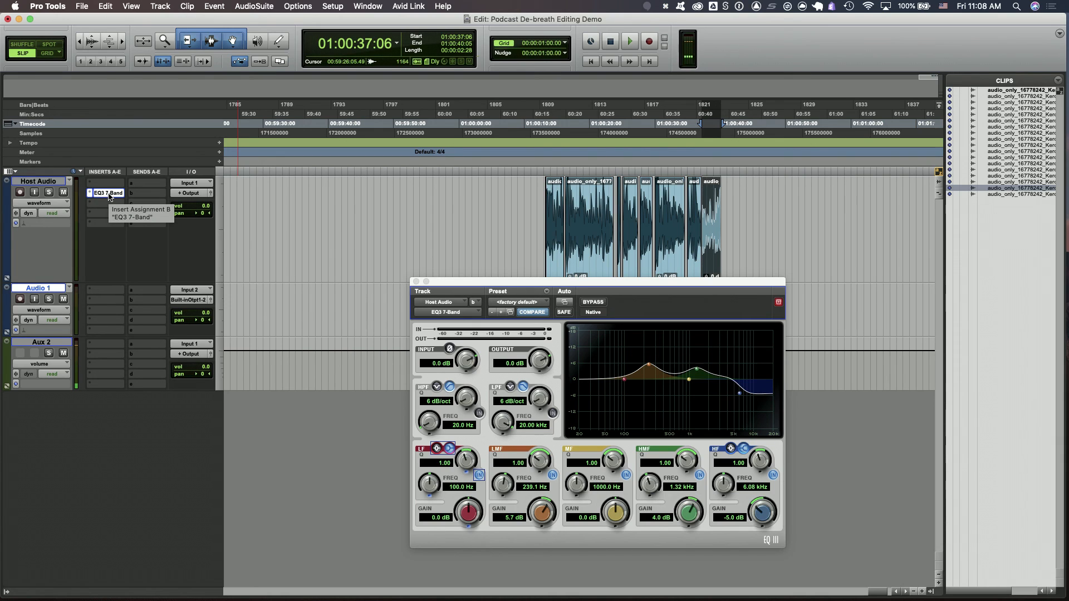
Copy the EQ3 7-Band insert from Host Audio onto the new Audio 1 track and check its window
{"action": "left_click_drag", "start_coordinate": [108, 196], "coordinate": [112, 306]}
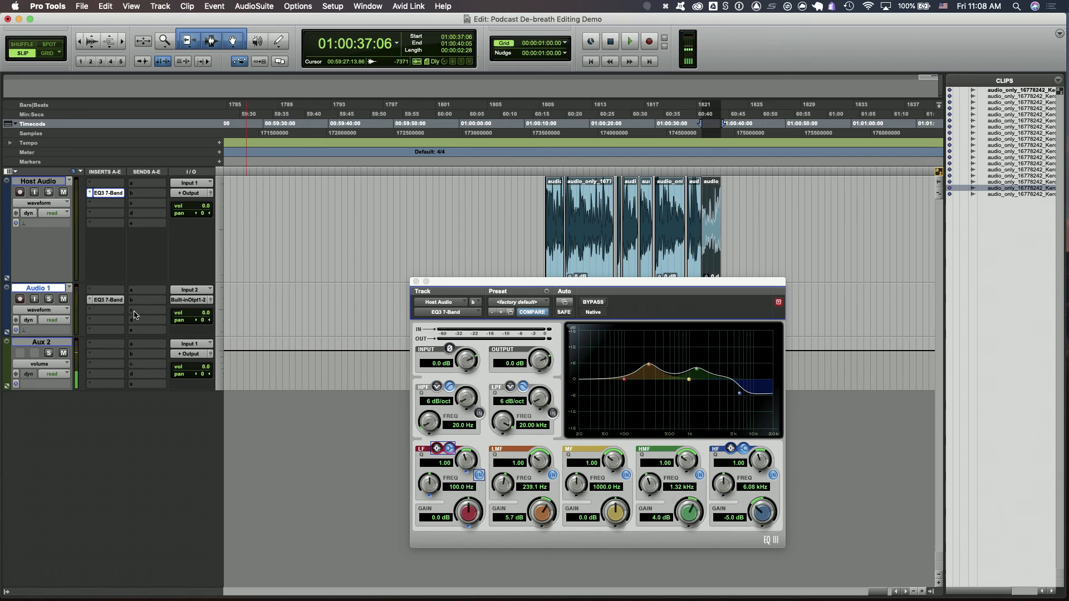
{"action": "left_click", "coordinate": [116, 305]}
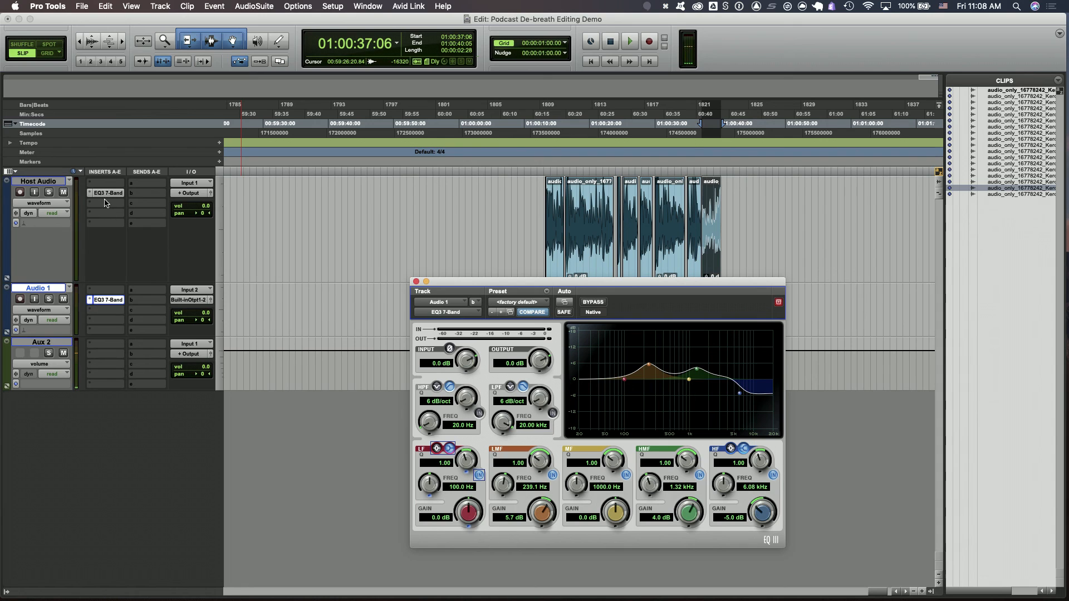
{"action": "left_click_drag", "start_coordinate": [519, 285], "coordinate": [621, 332]}
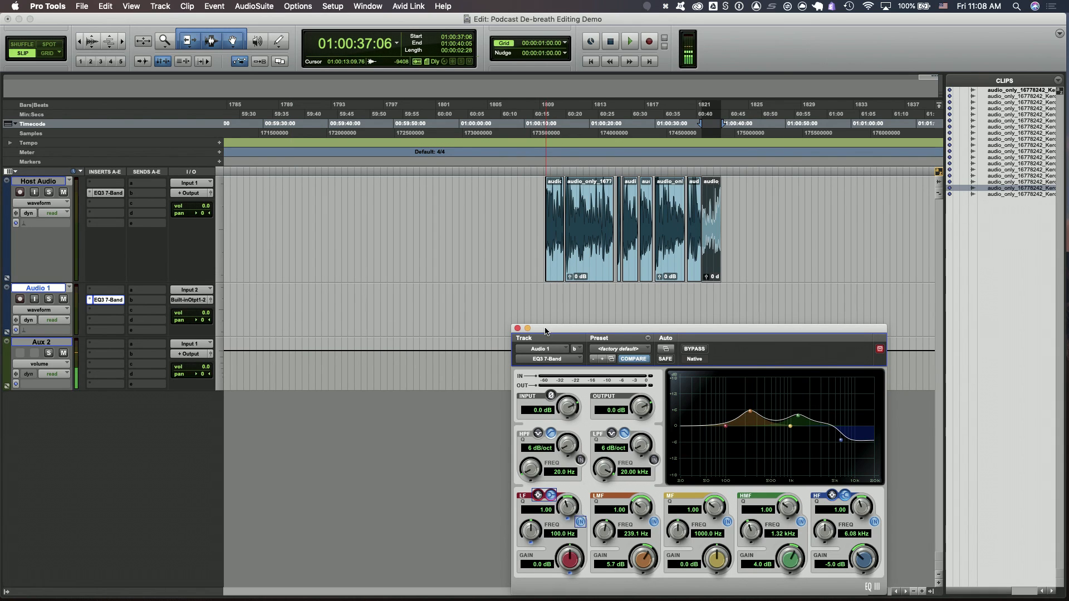
{"action": "left_click_drag", "start_coordinate": [545, 331], "coordinate": [506, 316]}
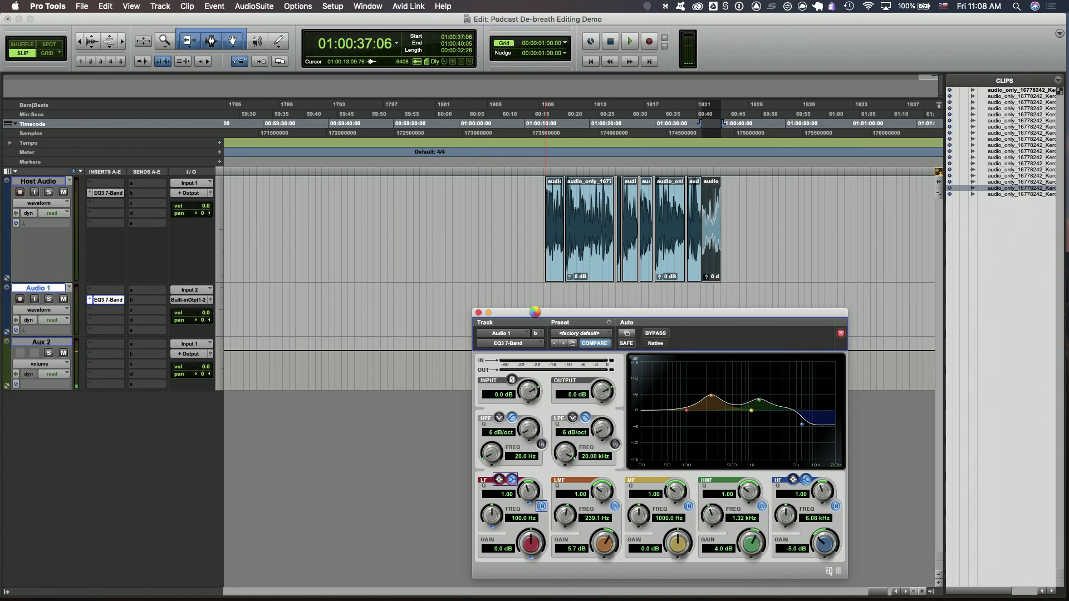
{"action": "left_click", "coordinate": [479, 313]}
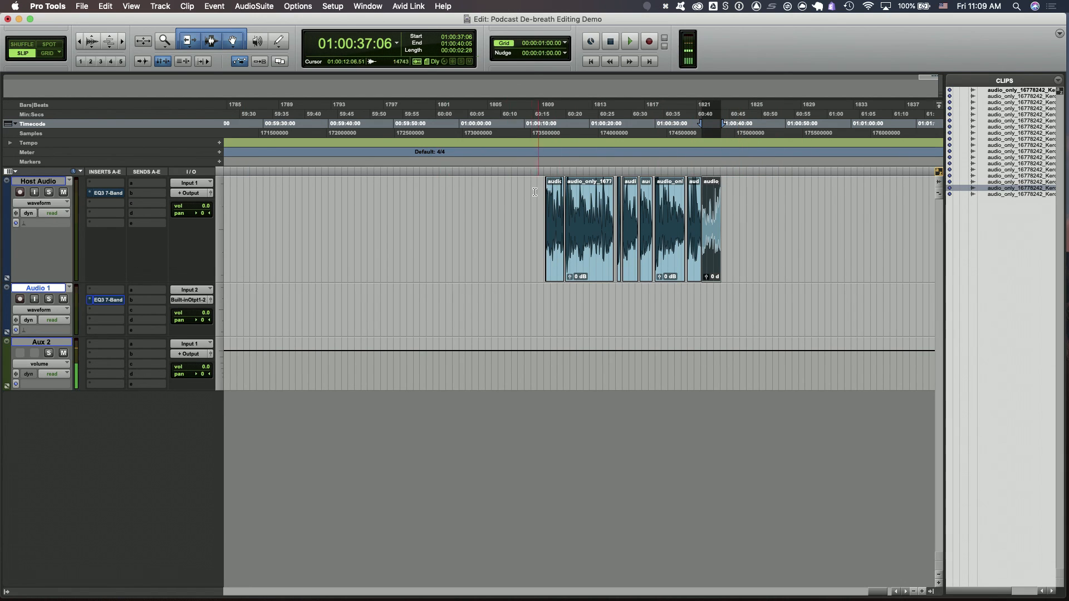
{"action": "left_click", "coordinate": [510, 195]}
{"action": "key", "text": "Tab"}
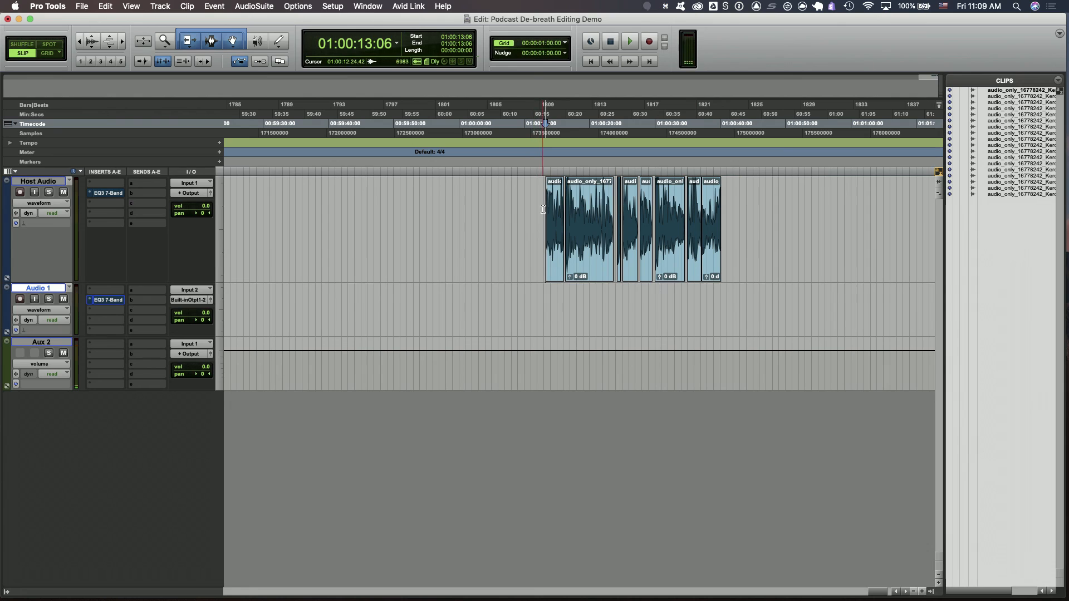
{"action": "left_click", "coordinate": [555, 147]}
{"action": "left_click_drag", "start_coordinate": [555, 147], "coordinate": [723, 148]}
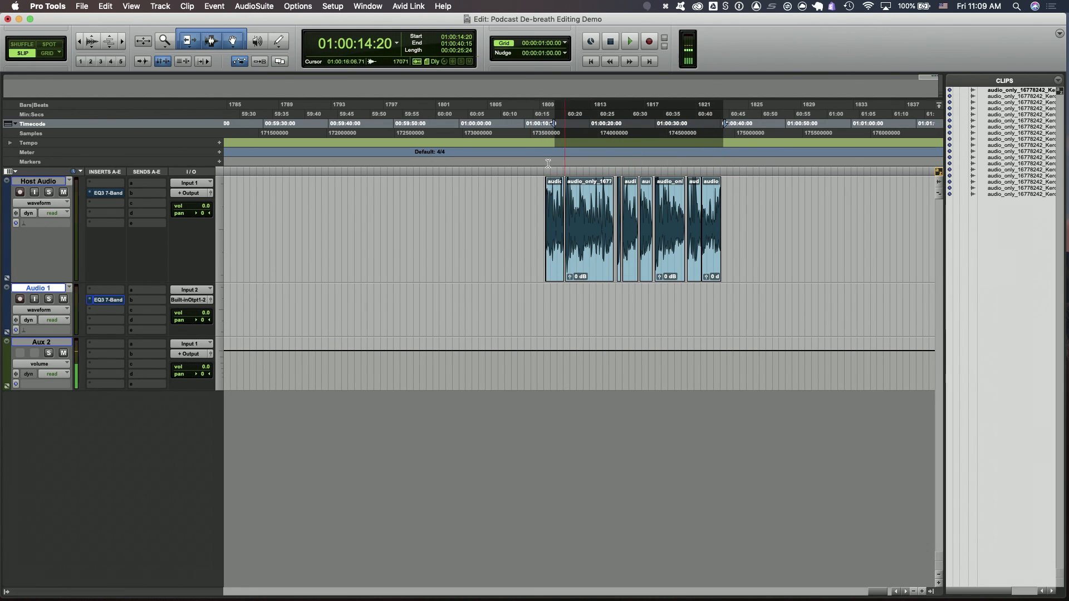
{"action": "left_click_drag", "start_coordinate": [542, 148], "coordinate": [720, 148]}
{"action": "key", "text": "Tab"}
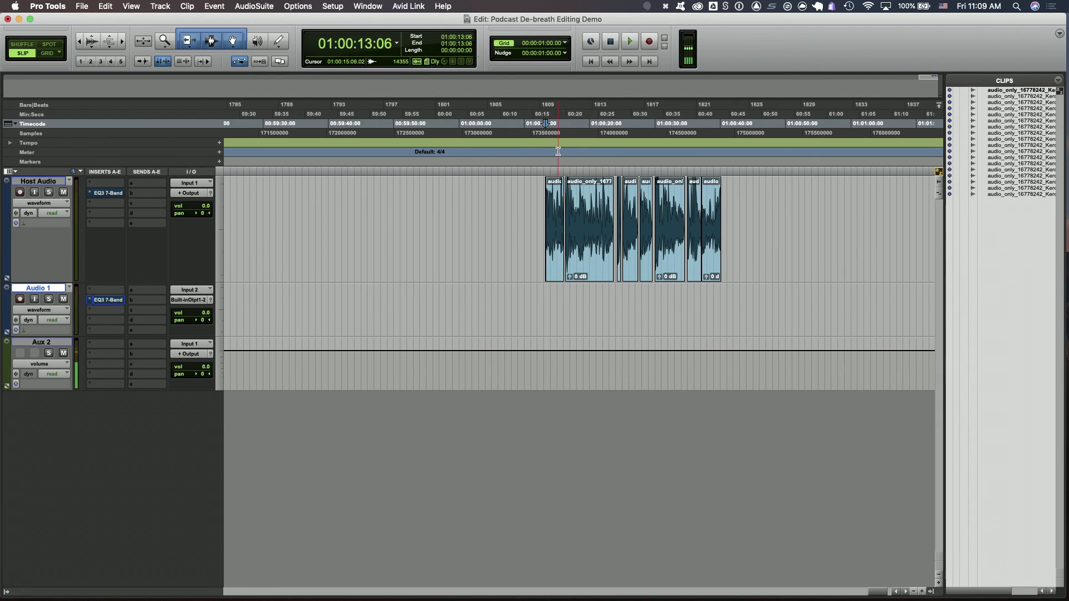
Try moving the second Host Audio clip down onto the Audio 1 track, then undo the move
{"action": "key", "text": "Tab"}
{"action": "left_click", "coordinate": [580, 262]}
{"action": "mouse_move", "coordinate": [584, 269]}
{"action": "left_mouse_down"}
{"action": "mouse_move", "coordinate": [585, 292]}
{"action": "mouse_move", "coordinate": [583, 265]}
{"action": "left_mouse_up"}
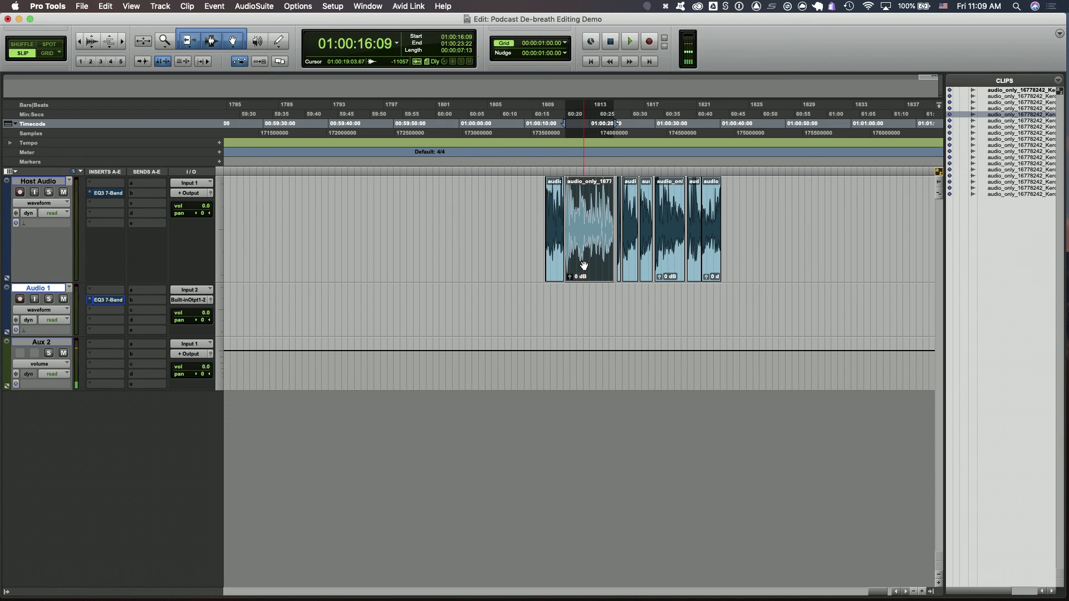
{"action": "left_click_drag", "start_coordinate": [583, 271], "coordinate": [579, 308]}
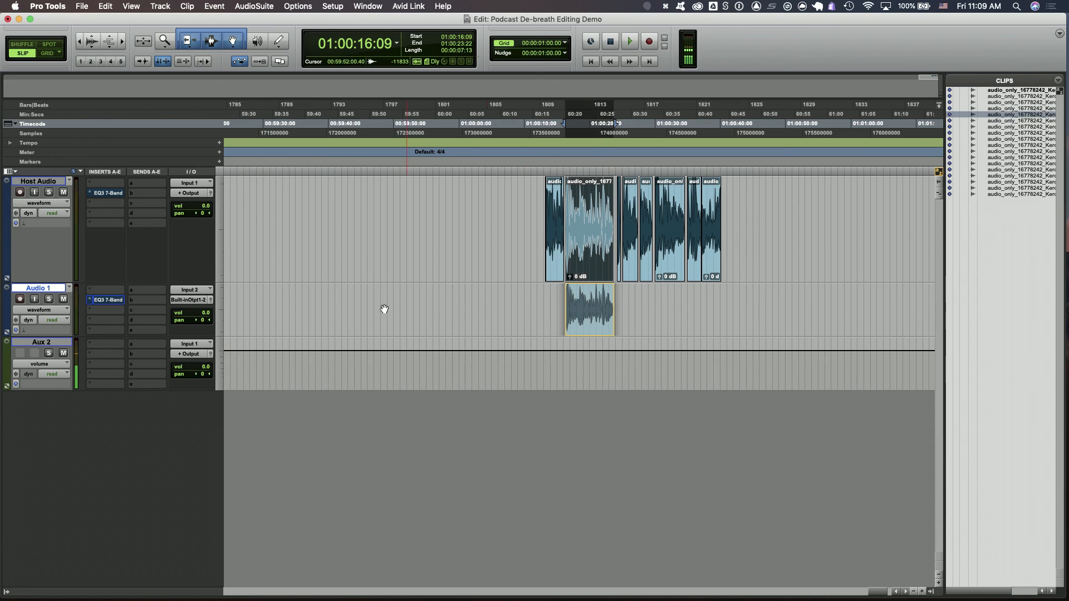
{"action": "scroll", "coordinate": [871, 300], "scroll_direction": "left", "scroll_amount": 10}
{"action": "scroll", "coordinate": [935, 298], "scroll_direction": "right", "scroll_amount": 6}
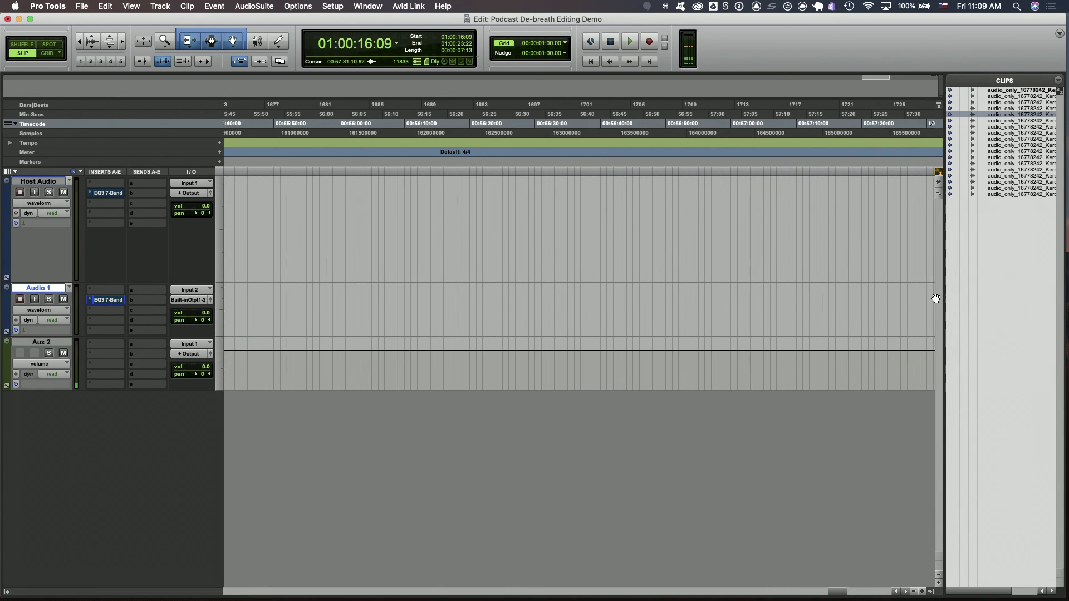
{"action": "scroll", "coordinate": [941, 299], "scroll_direction": "right", "scroll_amount": 5}
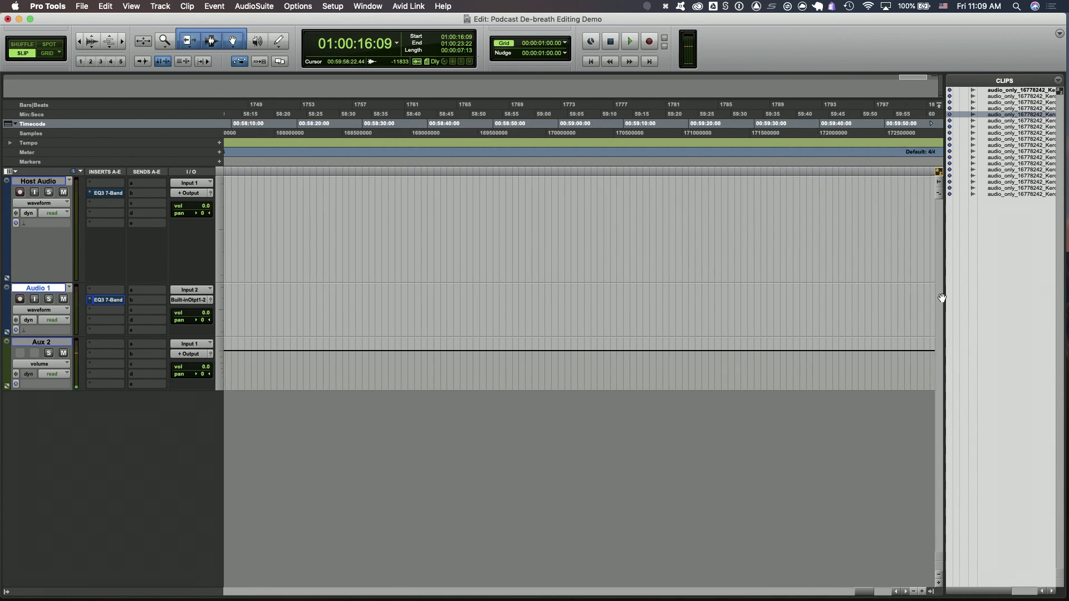
{"action": "left_click_drag", "start_coordinate": [686, 303], "coordinate": [679, 303]}
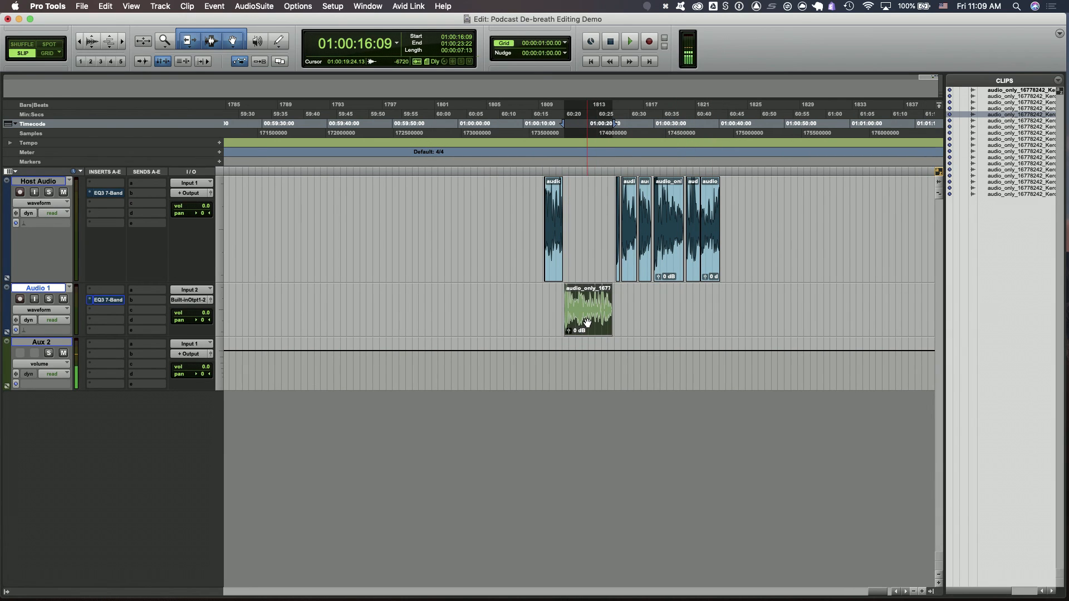
{"action": "key", "text": "super+z"}
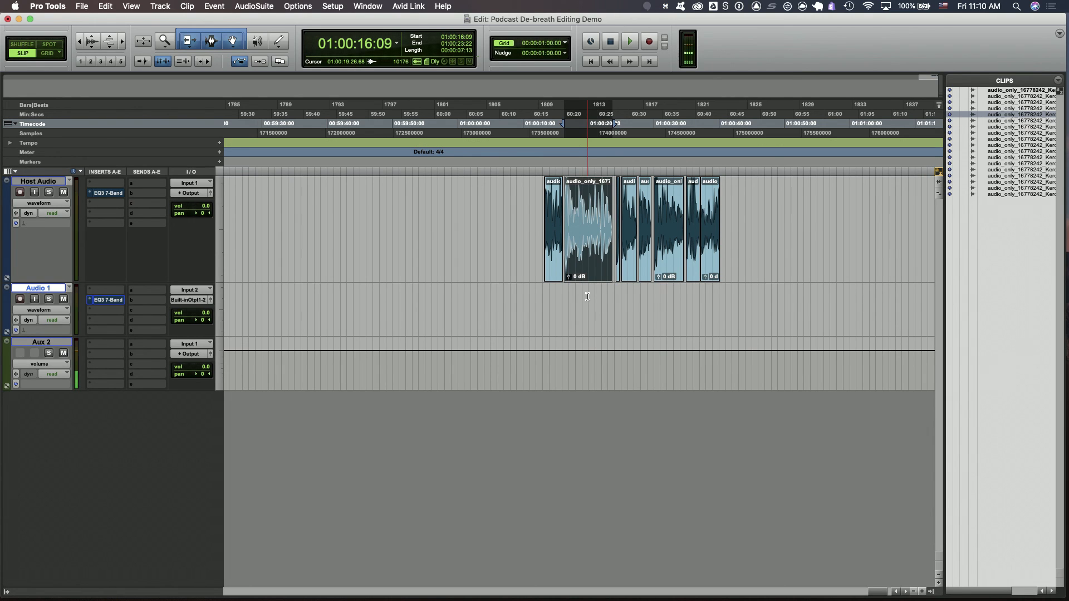
Try copying the second clip onto the Audio 1 track, then undo it and save the session
{"action": "left_click_drag", "start_coordinate": [587, 272], "coordinate": [553, 309]}
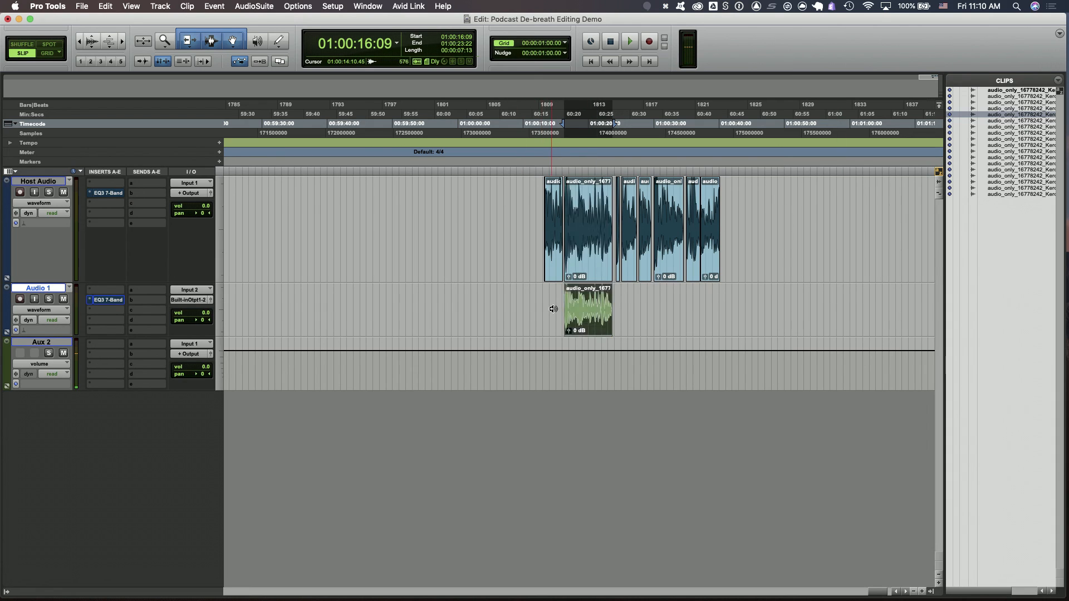
{"action": "key", "text": "cmd+z"}
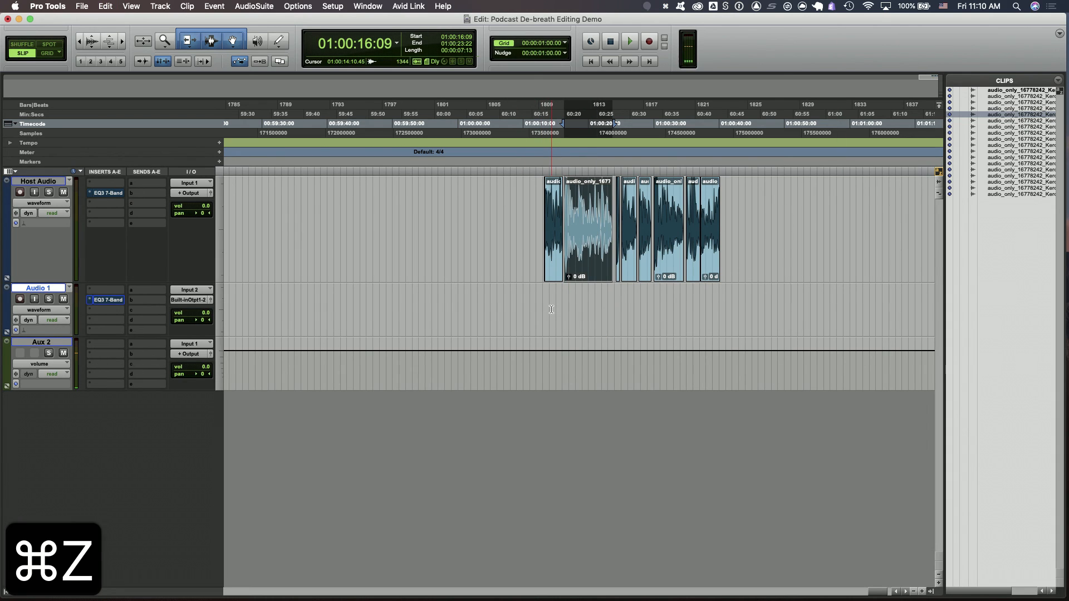
{"action": "key", "text": "cmd+s"}
Place the edit cursor at the start of the first Host Audio clip
{"action": "left_click", "coordinate": [522, 198]}
{"action": "key", "text": "Tab"}
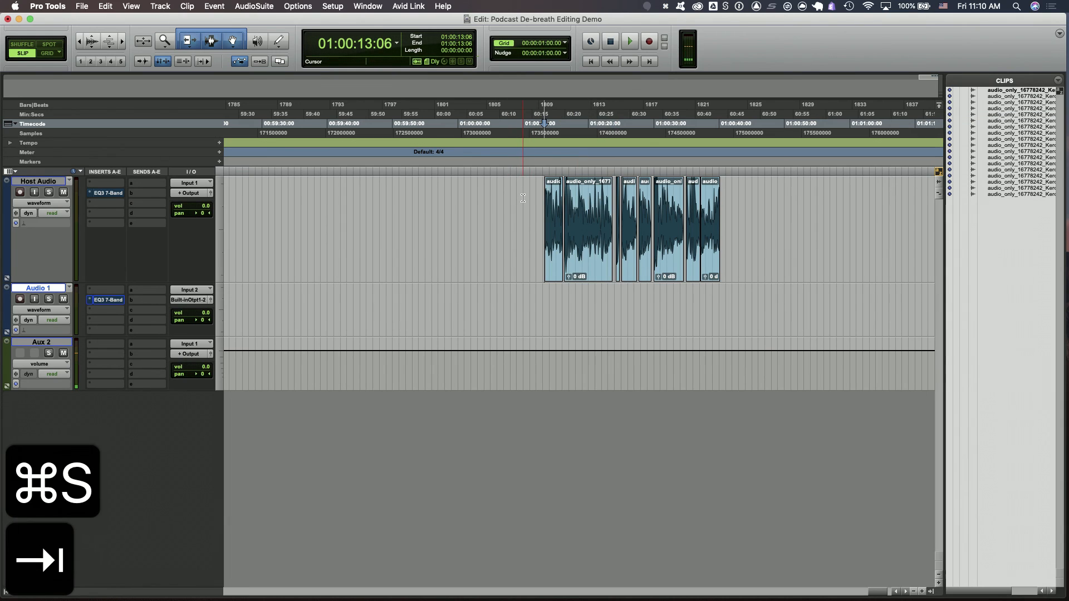